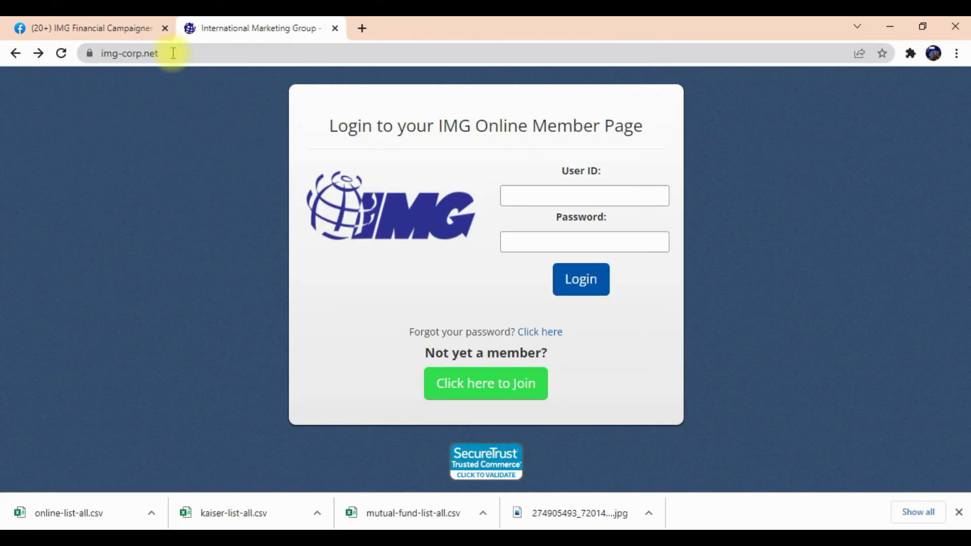
Log in to the IMG Online Member Page with the saved member user ID and password.
left_click(162, 53)
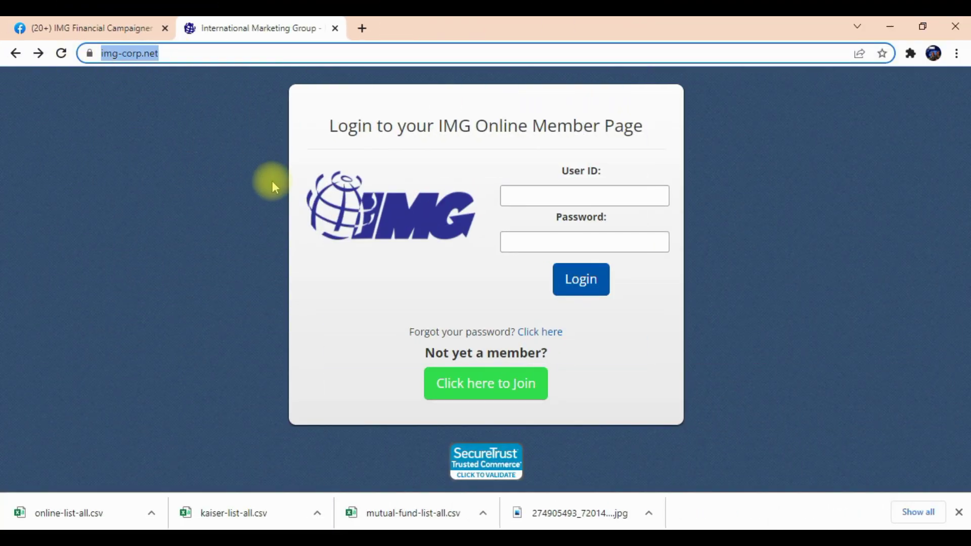
left_click(337, 280)
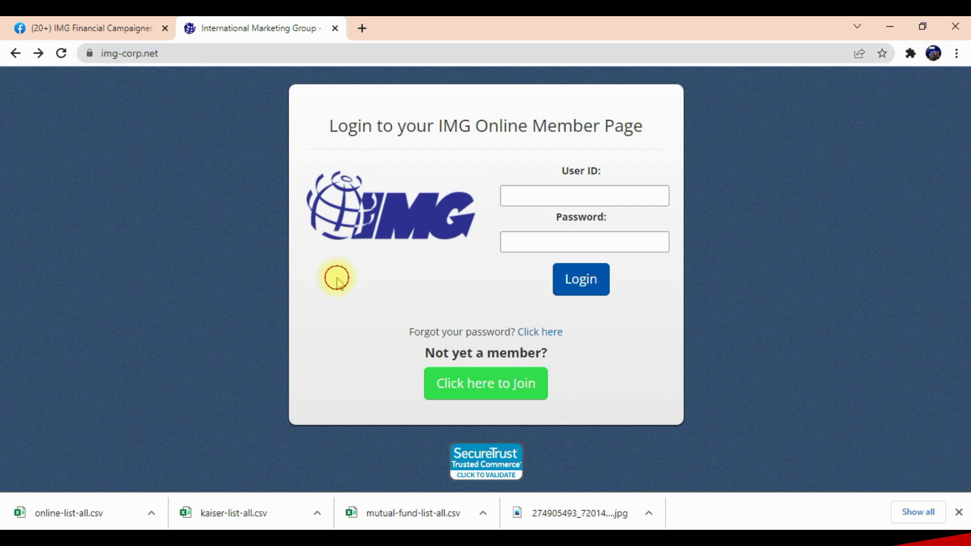
left_click(575, 195)
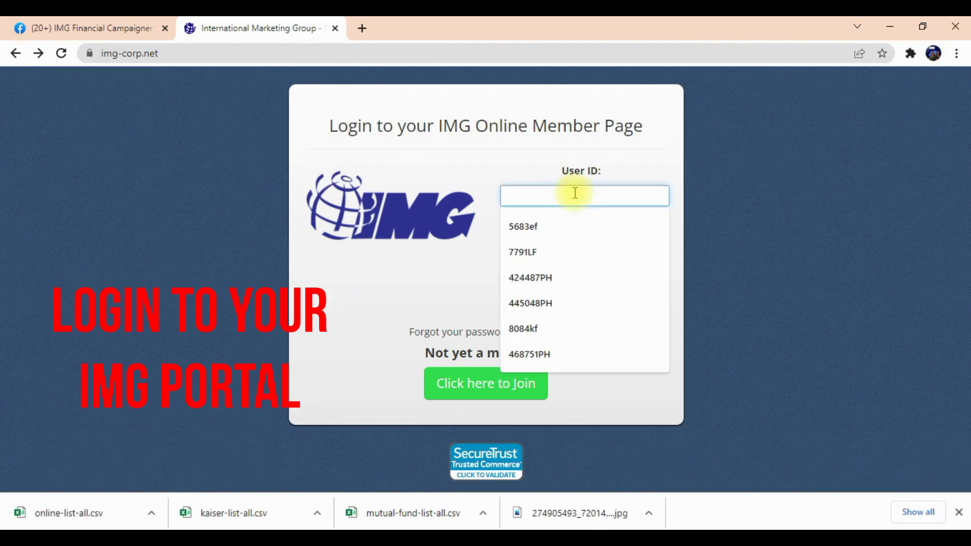
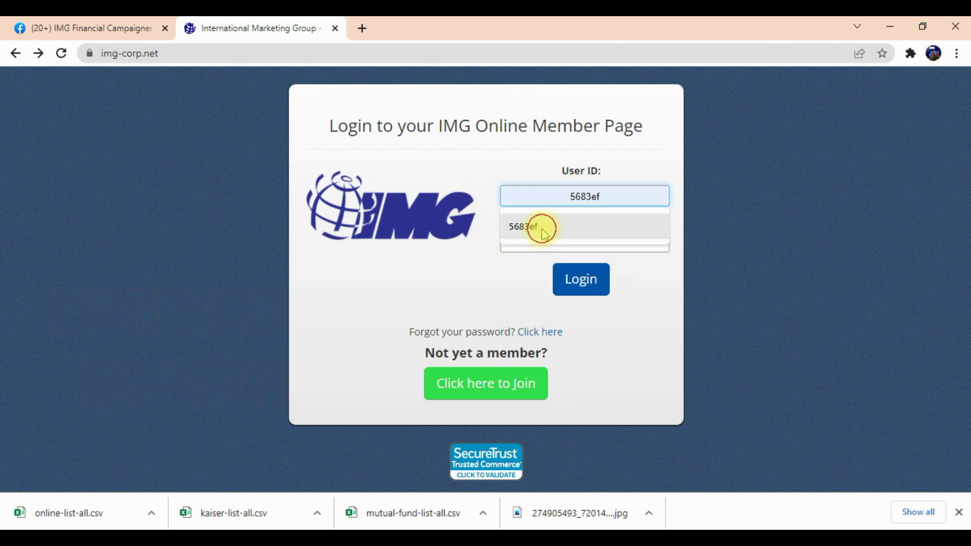
left_click(541, 226)
left_click(585, 243)
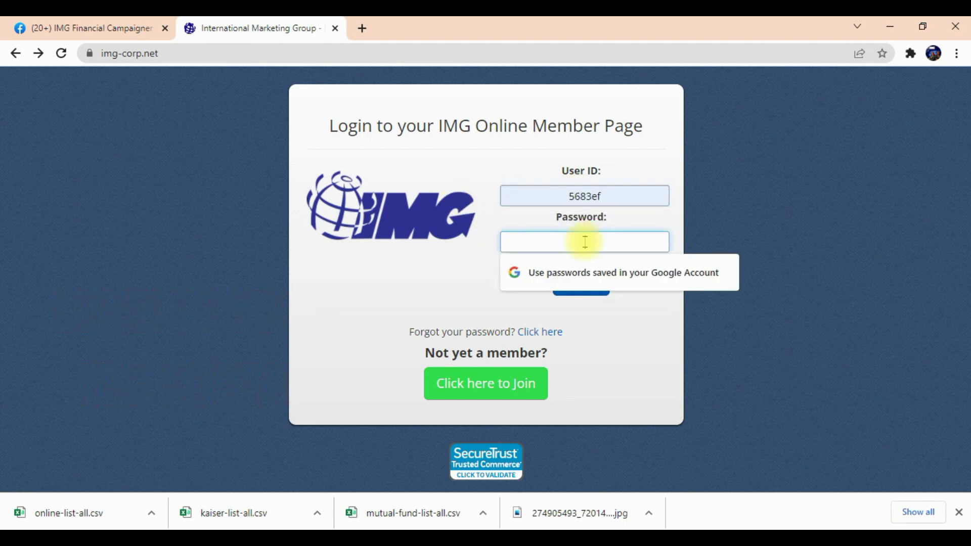
key("Tab")
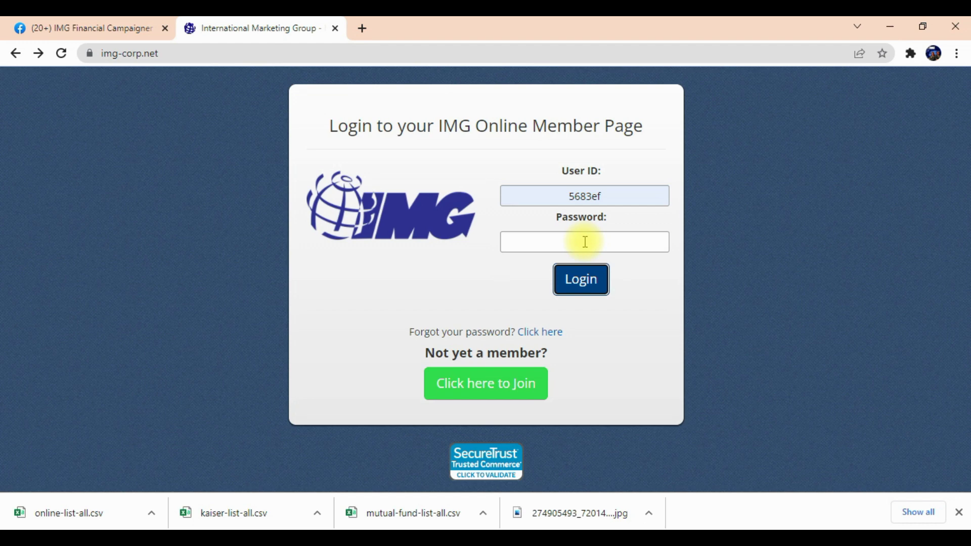
left_click(584, 241)
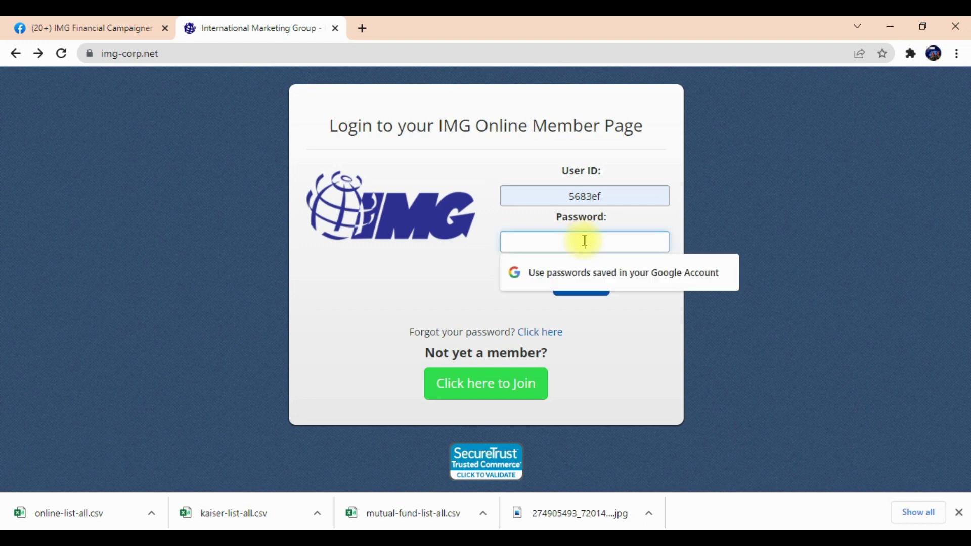
type("••")
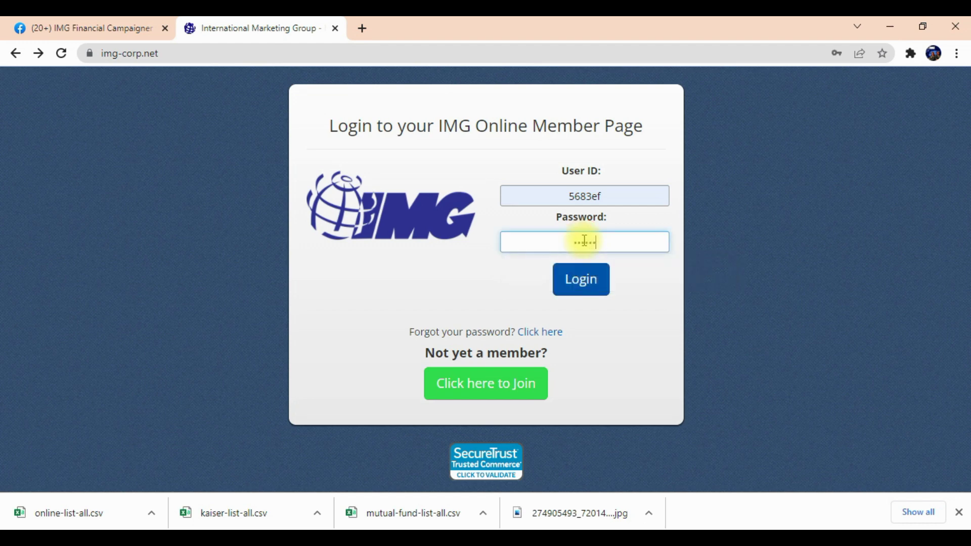
left_click(579, 277)
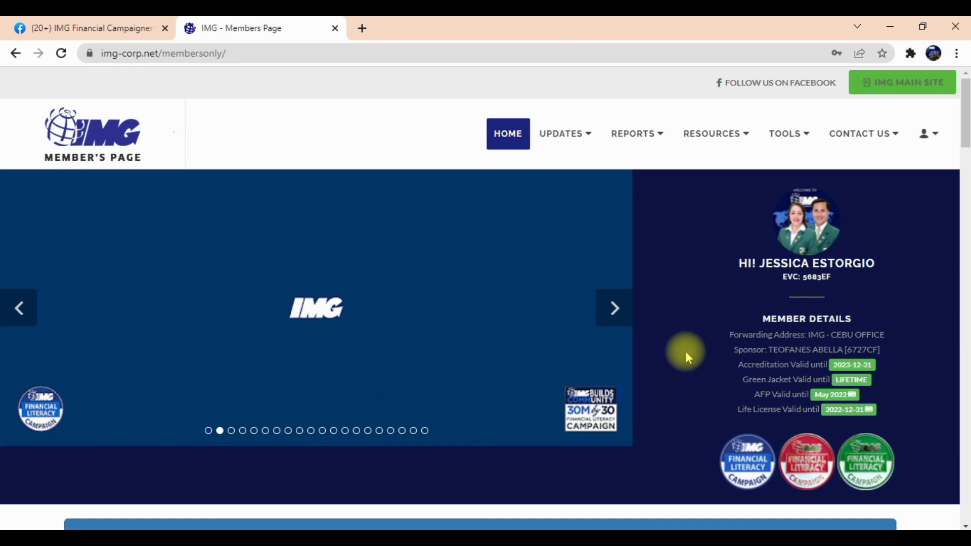
Launch IMG Dominate from the Tools menu in a new tab and go to its sign-in page.
left_click(797, 148)
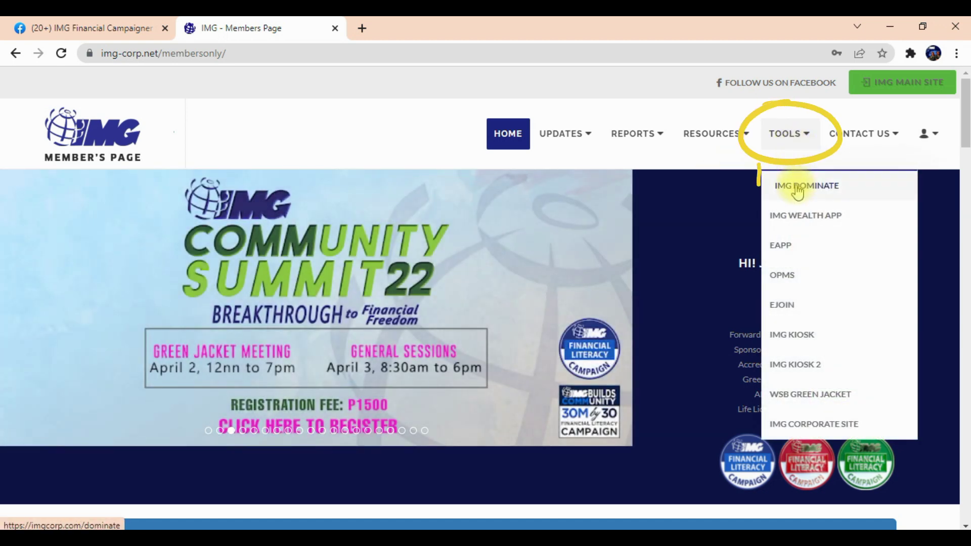
left_click(798, 188)
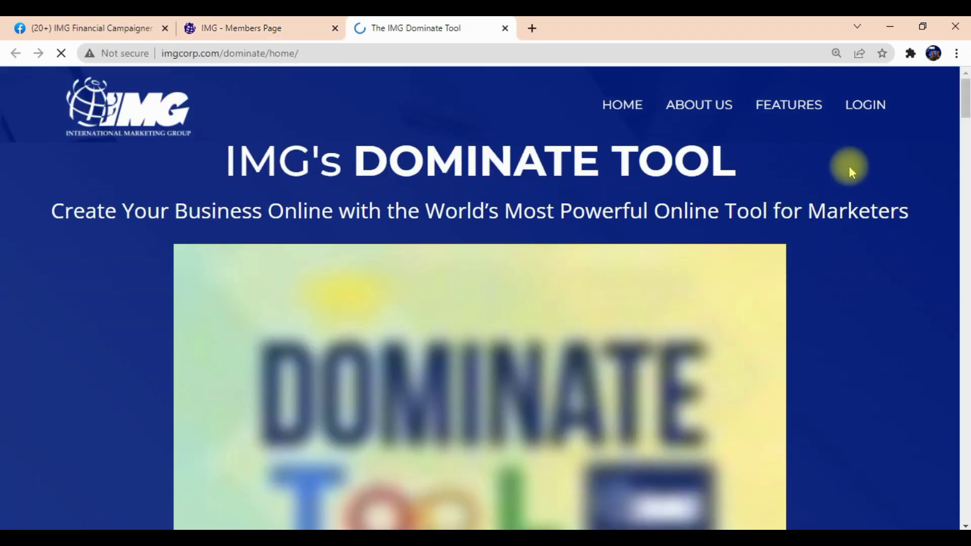
left_click(866, 109)
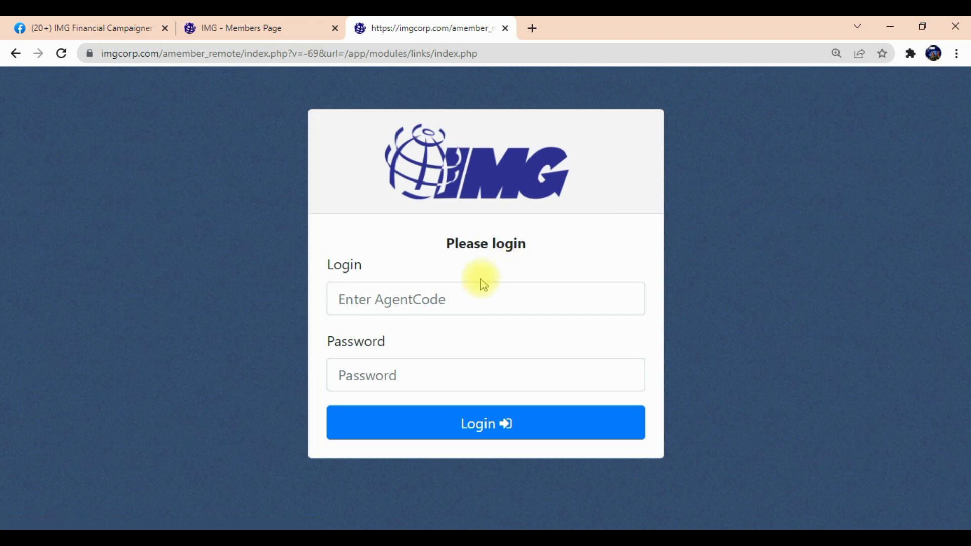
Sign in to the Dominate Tool with the saved agent code and password.
left_click(451, 294)
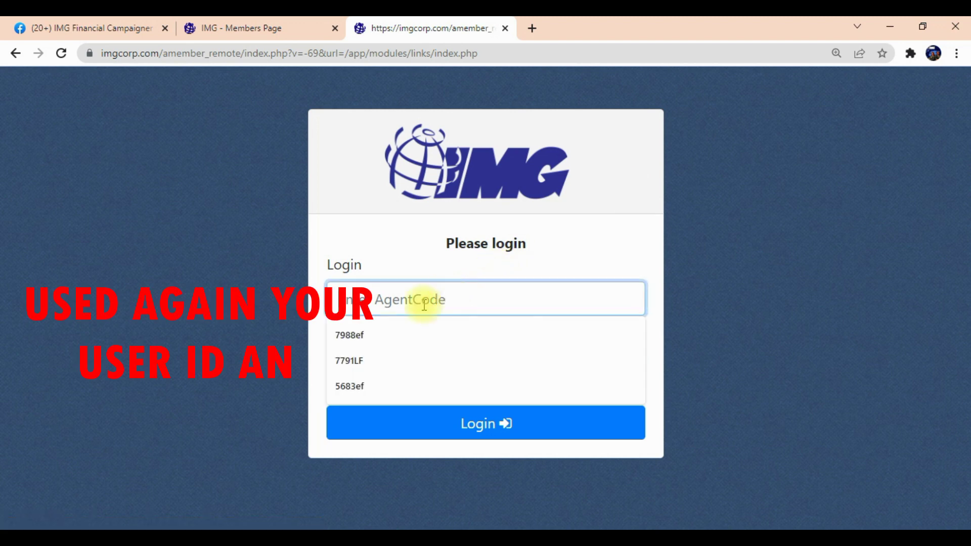
left_click(380, 387)
left_click(428, 370)
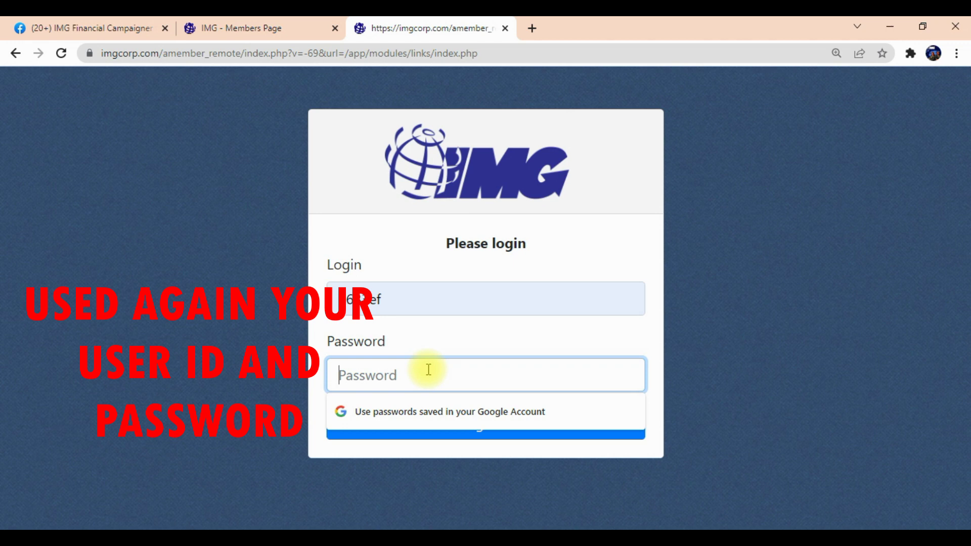
type("•••")
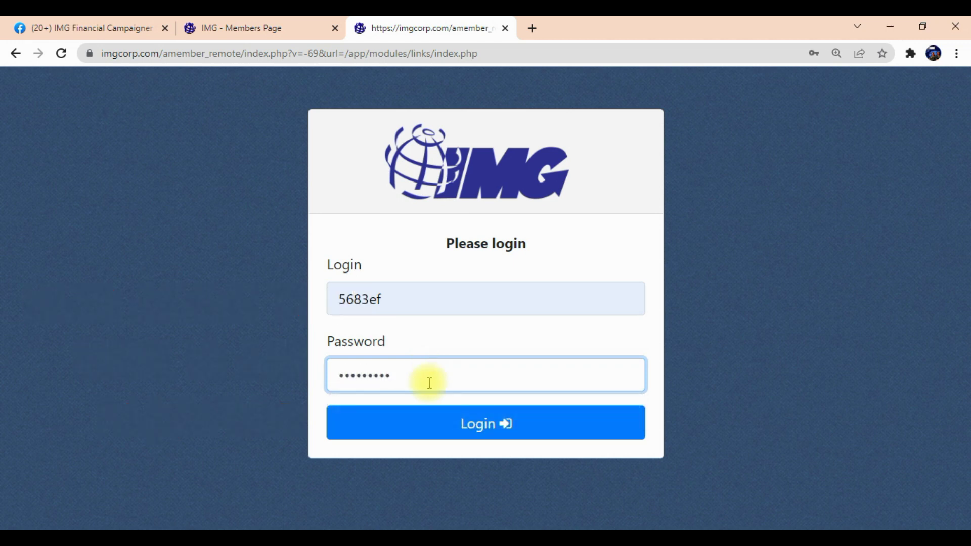
left_click(447, 428)
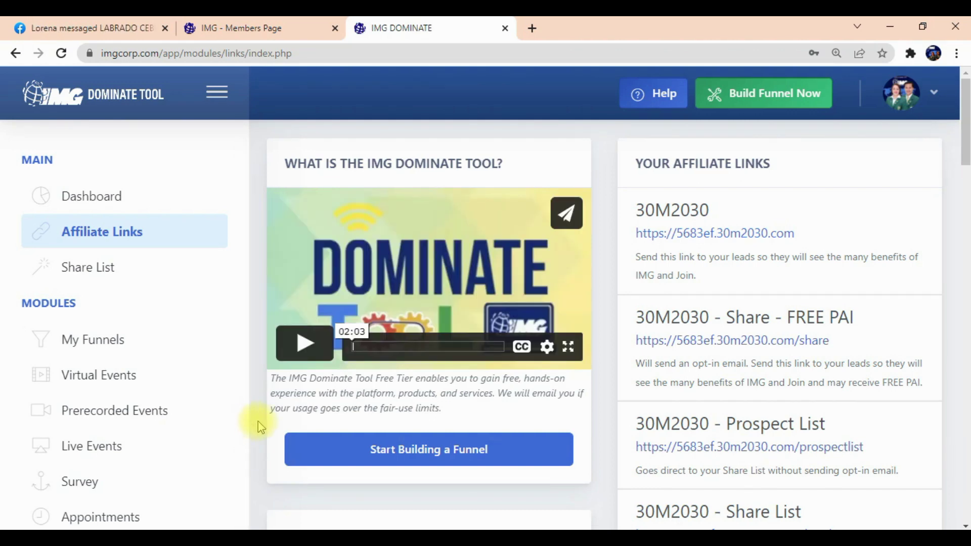
Open Email Blast from the sidebar and view all six subscriber lists, including IMG List.
scroll(259, 421, "down", 2)
scroll(206, 369, "up", 1)
scroll(206, 369, "up", 1)
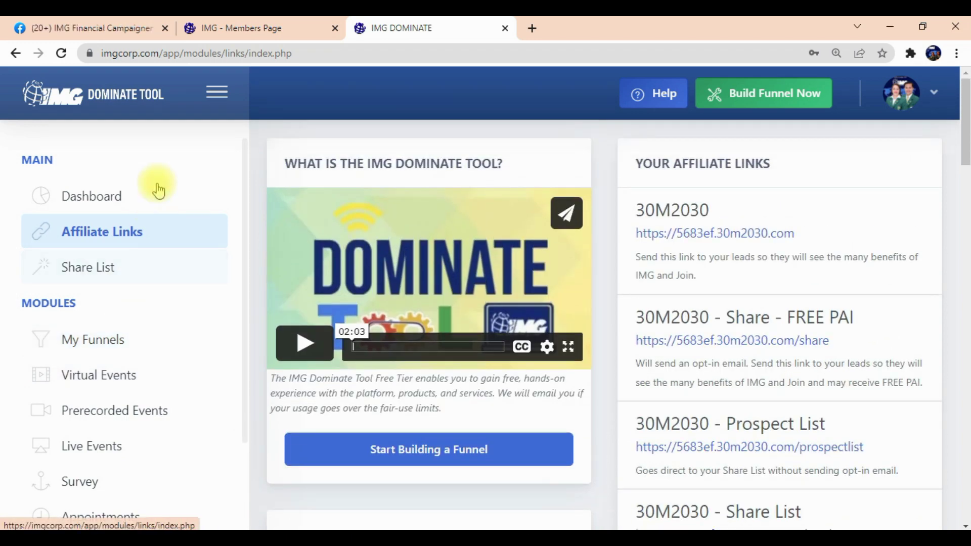
scroll(152, 212, "down", 10)
scroll(192, 364, "up", 8)
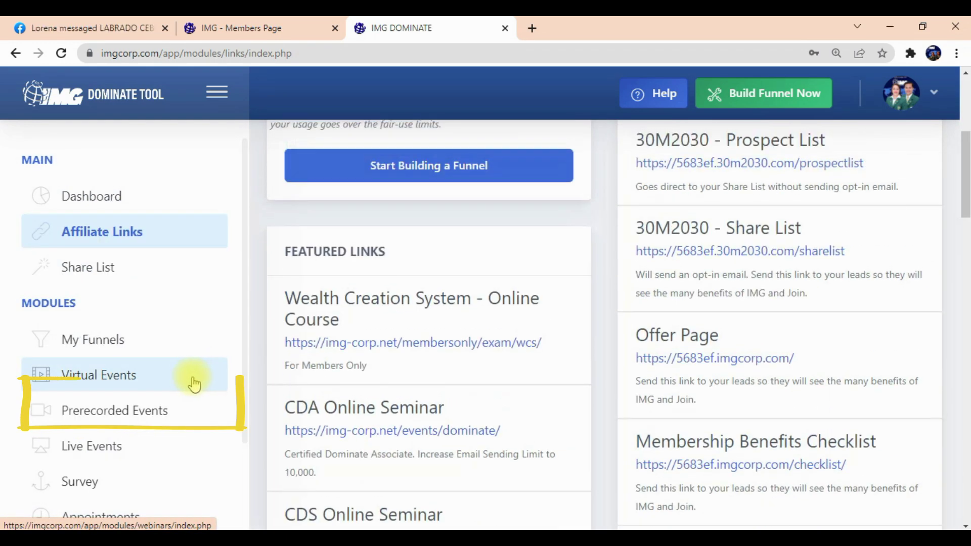
scroll(191, 434, "down", 6)
scroll(179, 435, "down", 3)
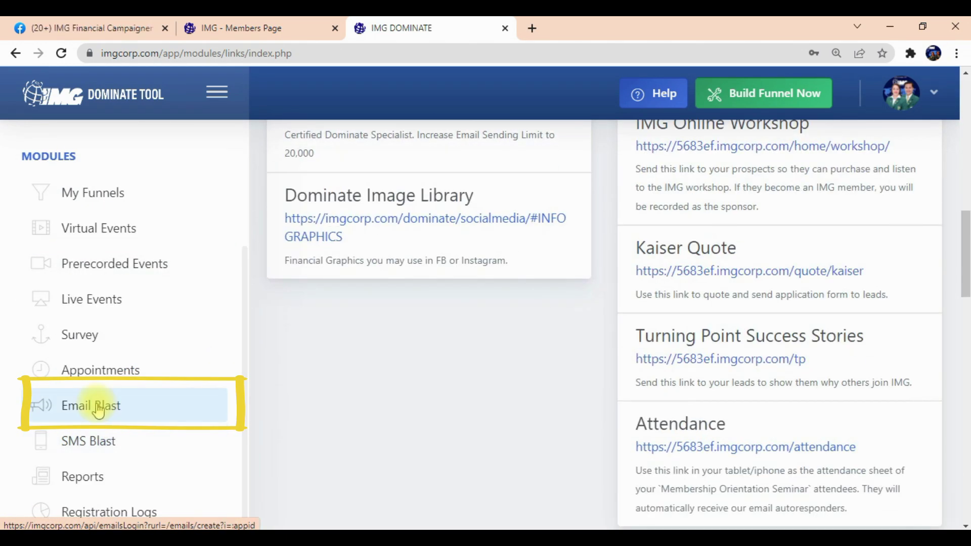
left_click(98, 411)
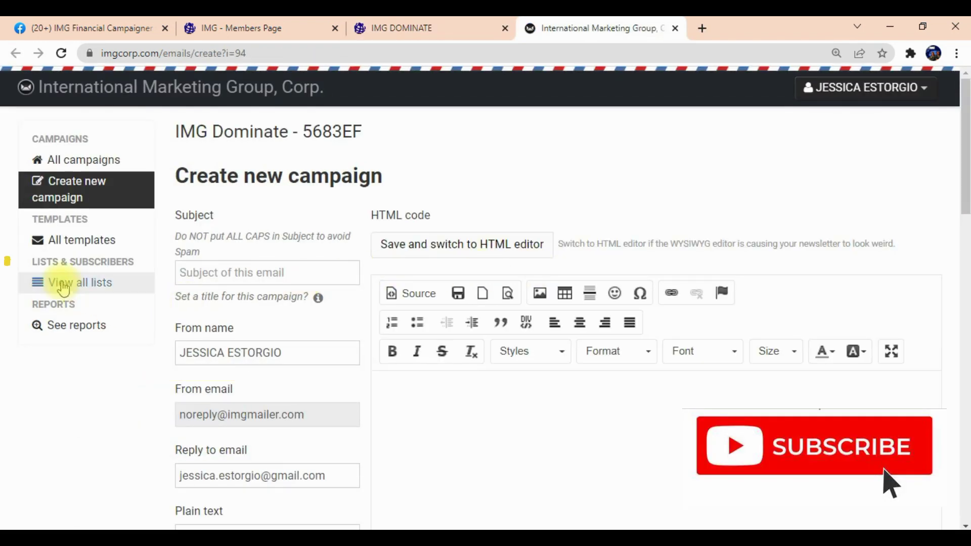
left_click(94, 286)
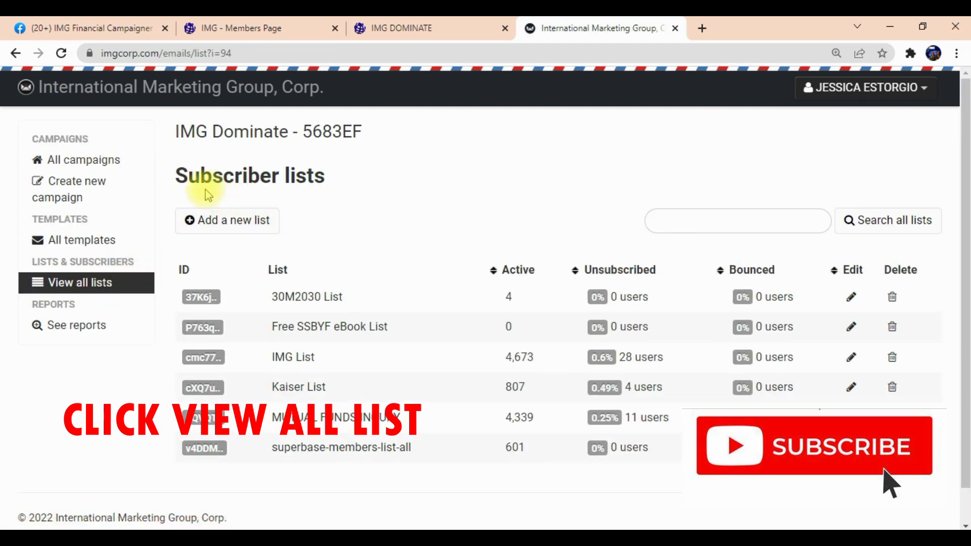
Add a new subscriber list named 'Online Sharelist'.
left_click(246, 230)
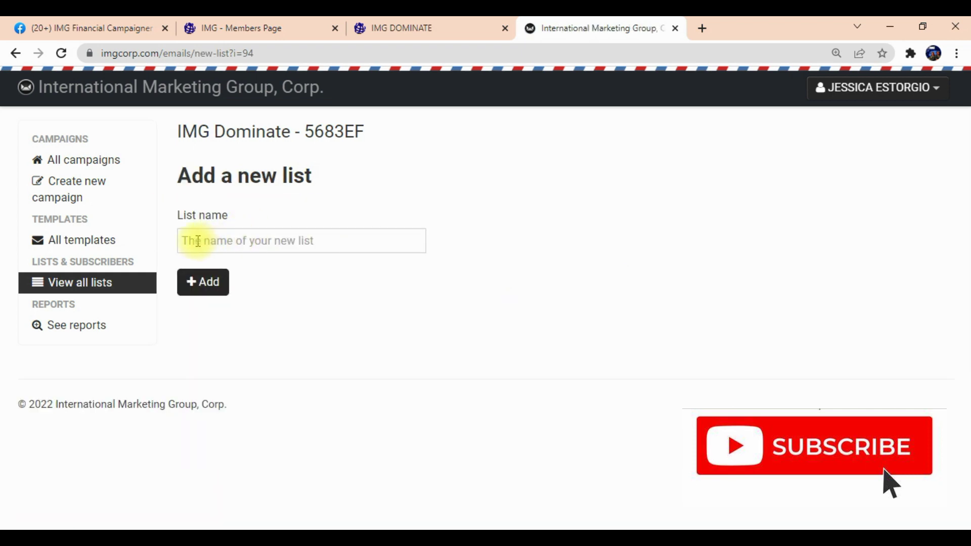
left_click(196, 241)
type("O")
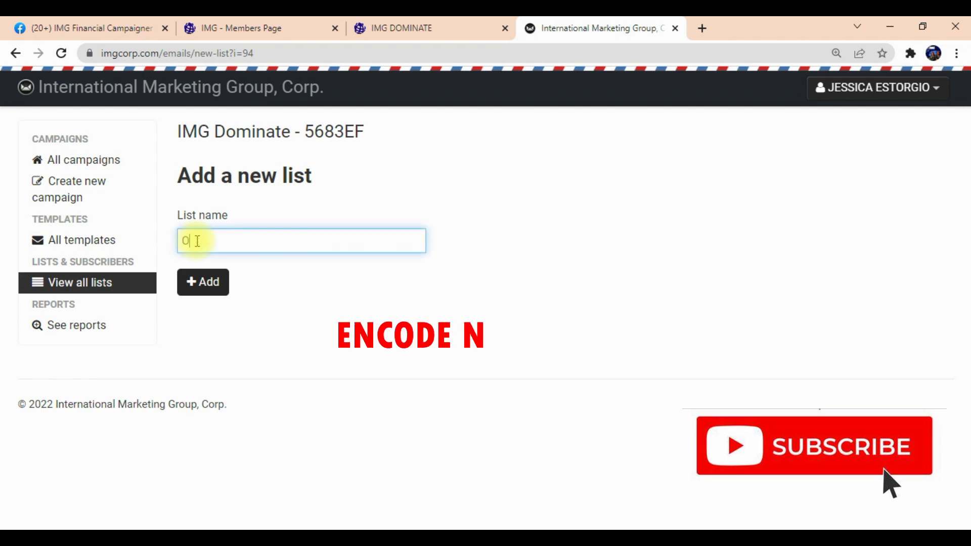
type("nline Sharelist")
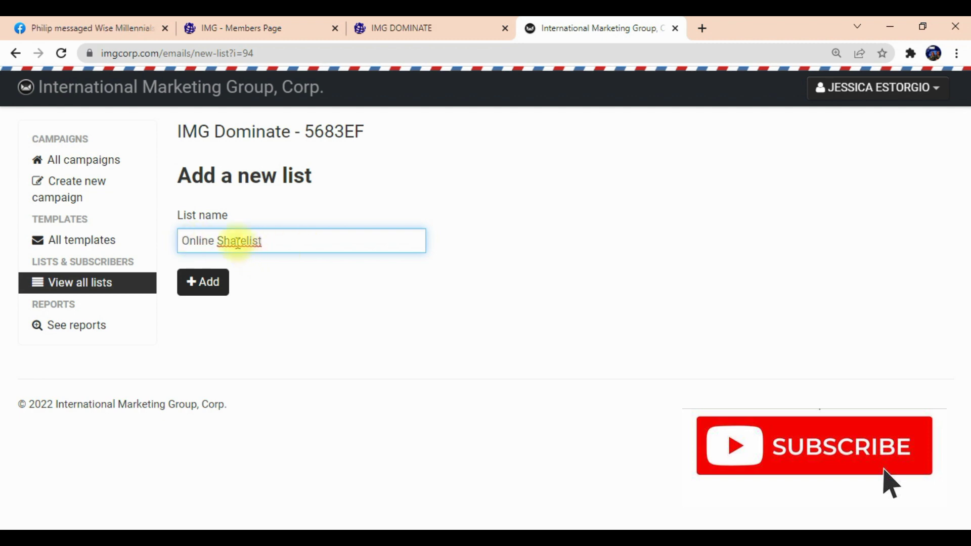
left_click(210, 284)
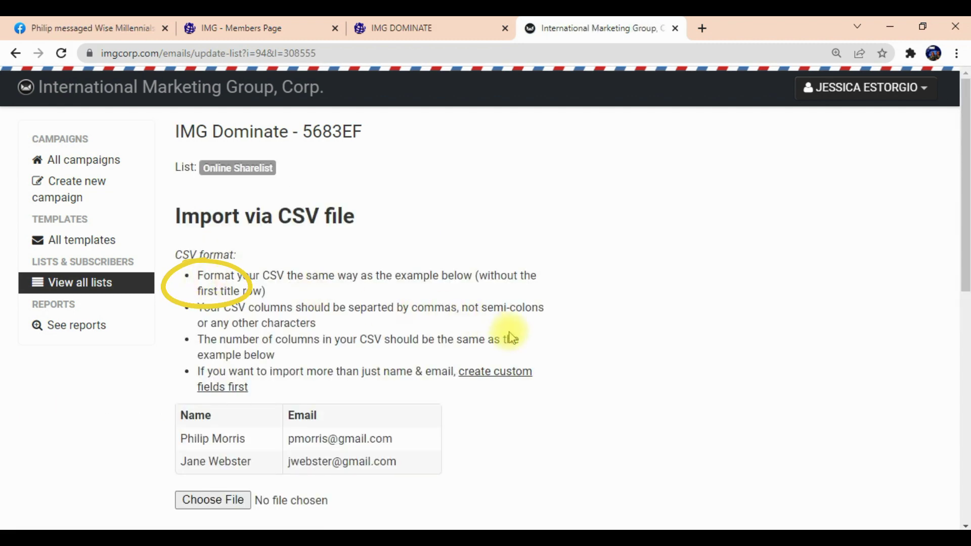
scroll(510, 336, "down", 3)
scroll(510, 336, "up", 1)
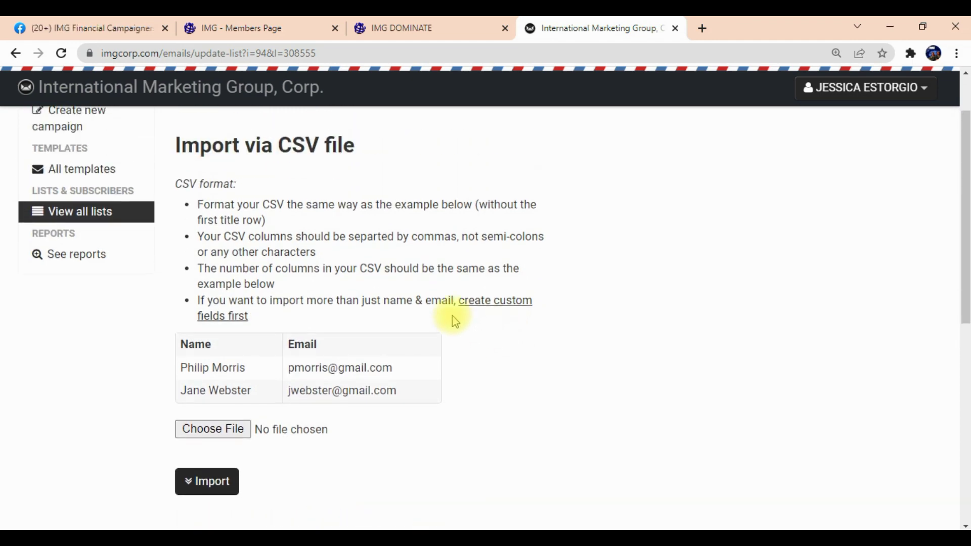
left_click_drag(196, 204, 276, 218)
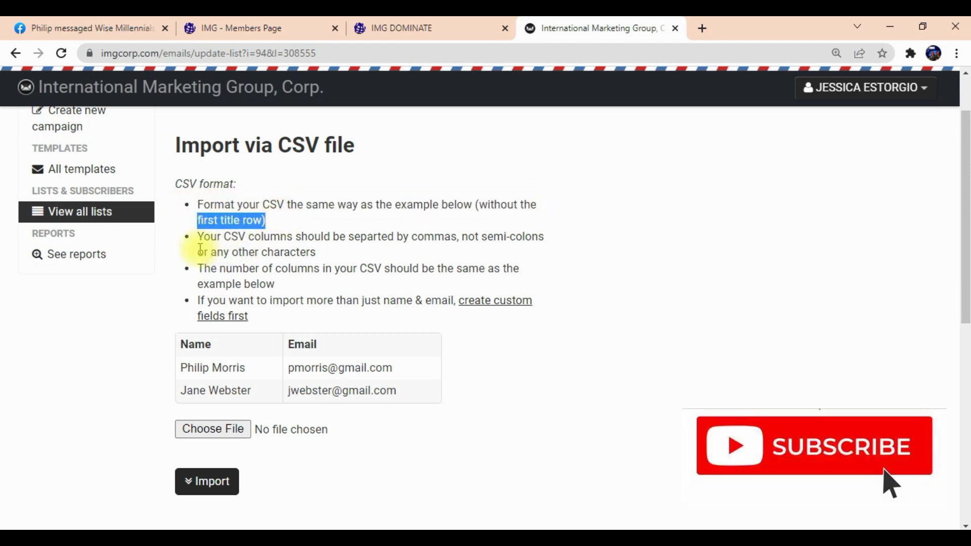
left_click_drag(197, 238, 555, 243)
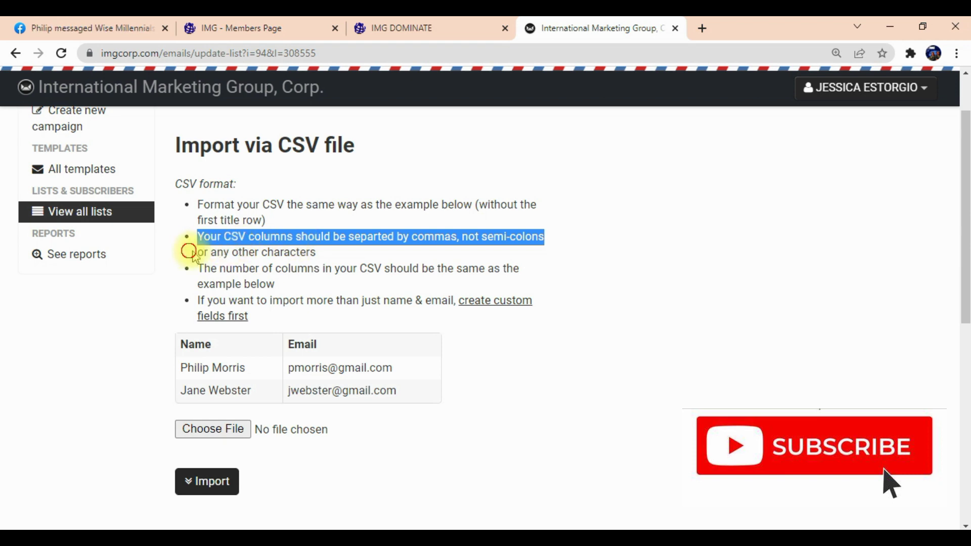
left_click_drag(188, 250, 313, 265)
left_click_drag(198, 271, 521, 272)
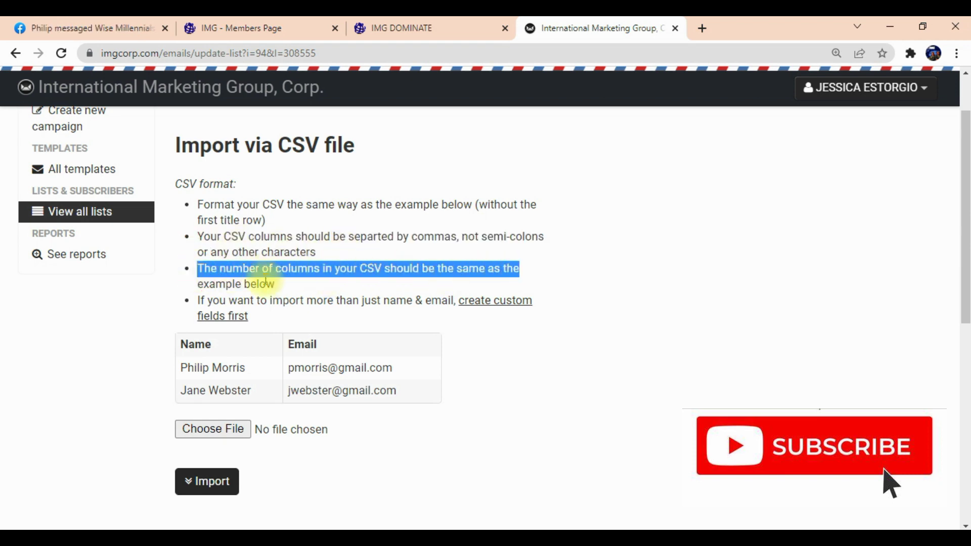
left_click_drag(195, 284, 274, 285)
left_click_drag(196, 300, 522, 300)
left_click(282, 314)
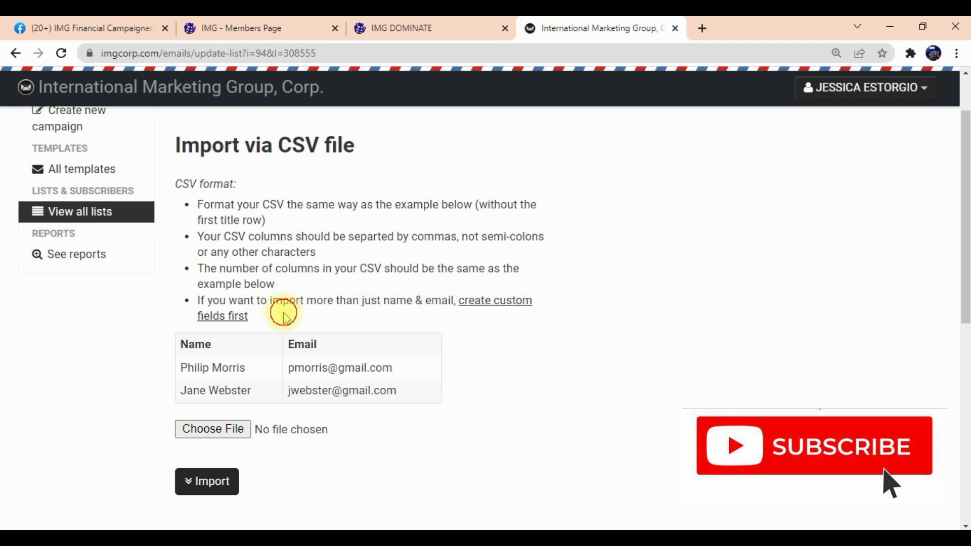
left_click_drag(178, 349, 228, 354)
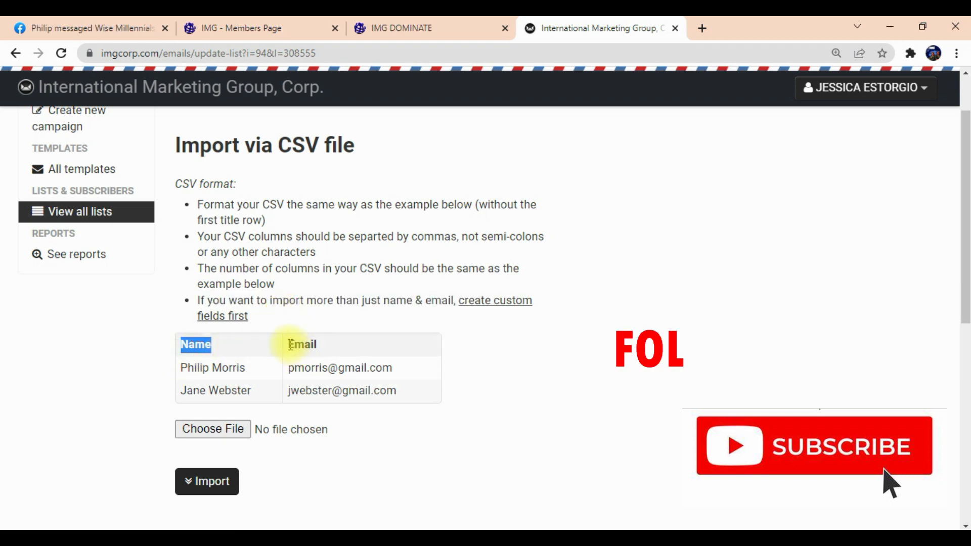
left_click_drag(286, 344, 318, 345)
left_click_drag(178, 368, 364, 368)
left_click_drag(180, 390, 348, 389)
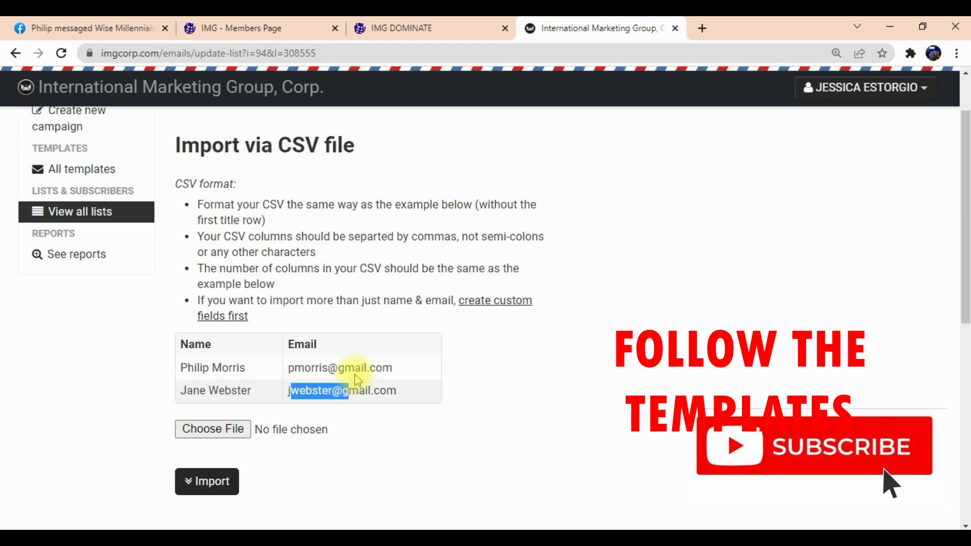
scroll(354, 374, "down", 1)
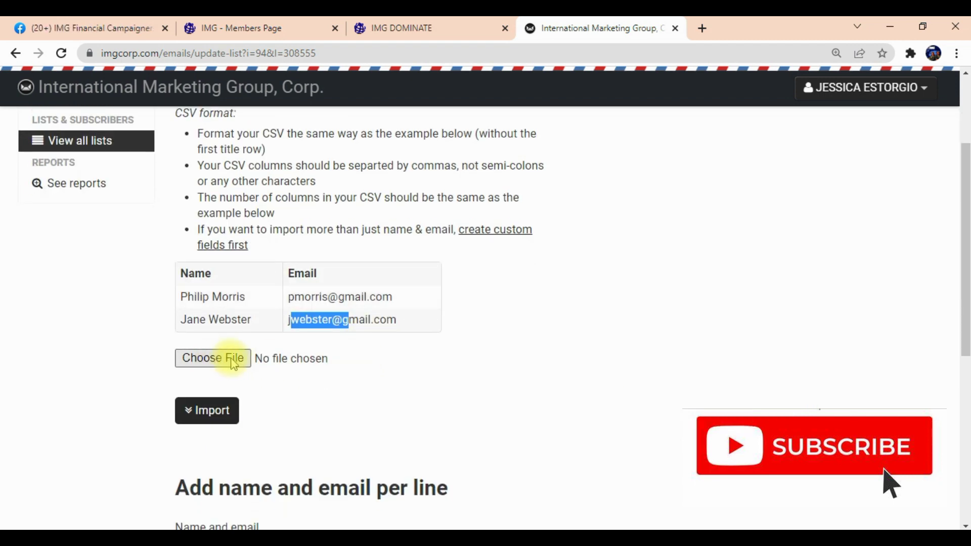
left_click(450, 390)
scroll(430, 385, "down", 2)
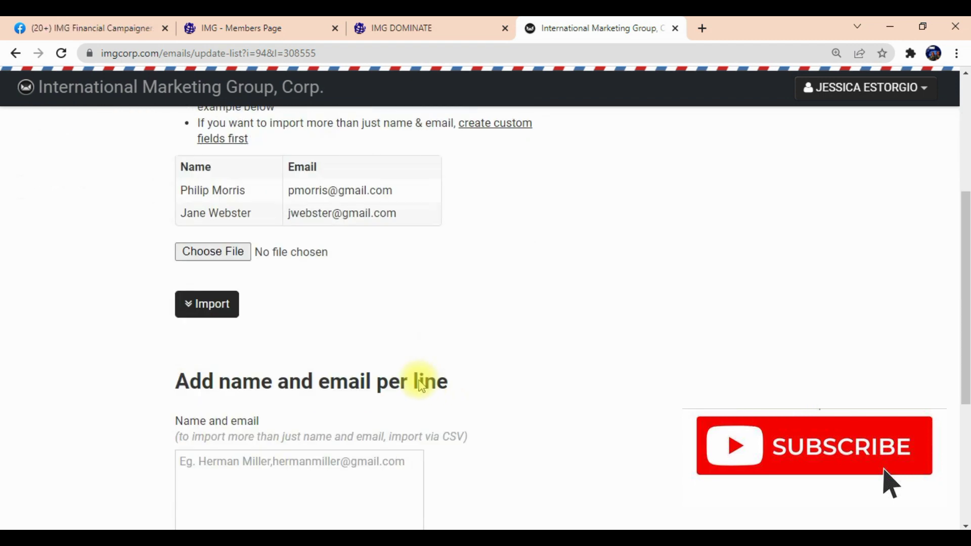
scroll(341, 265, "down", 2)
left_click_drag(174, 205, 460, 210)
left_click(265, 245)
left_click(191, 244)
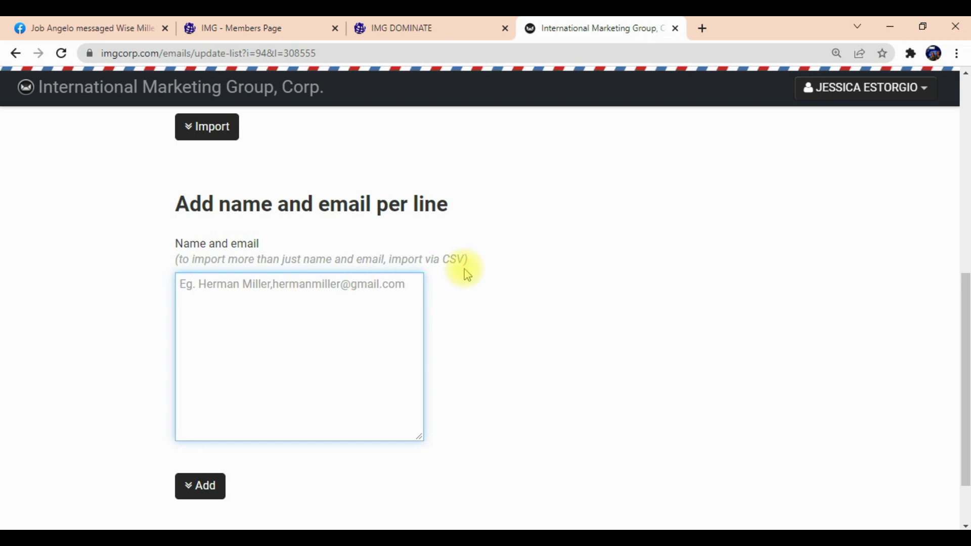
scroll(487, 270, "up", 5)
scroll(440, 357, "down", 5)
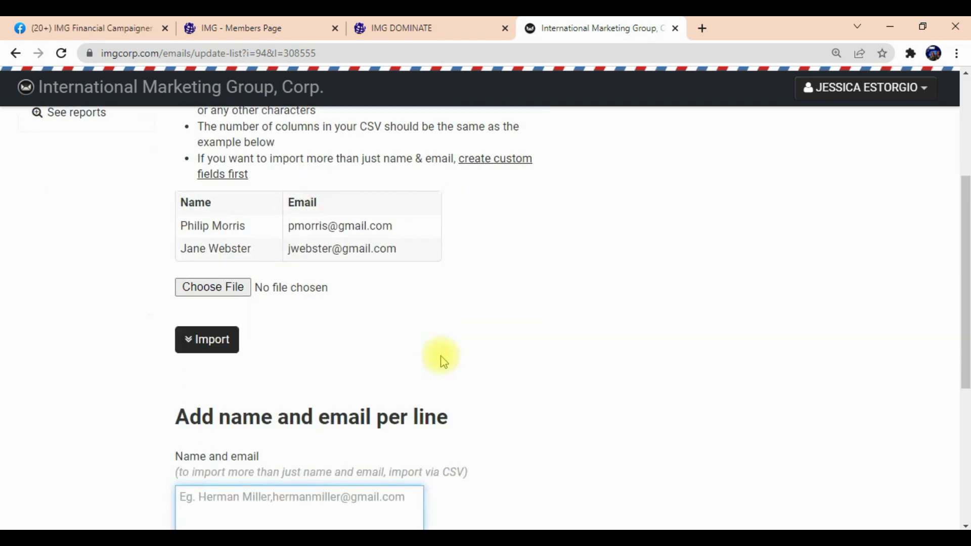
scroll(444, 357, "up", 5)
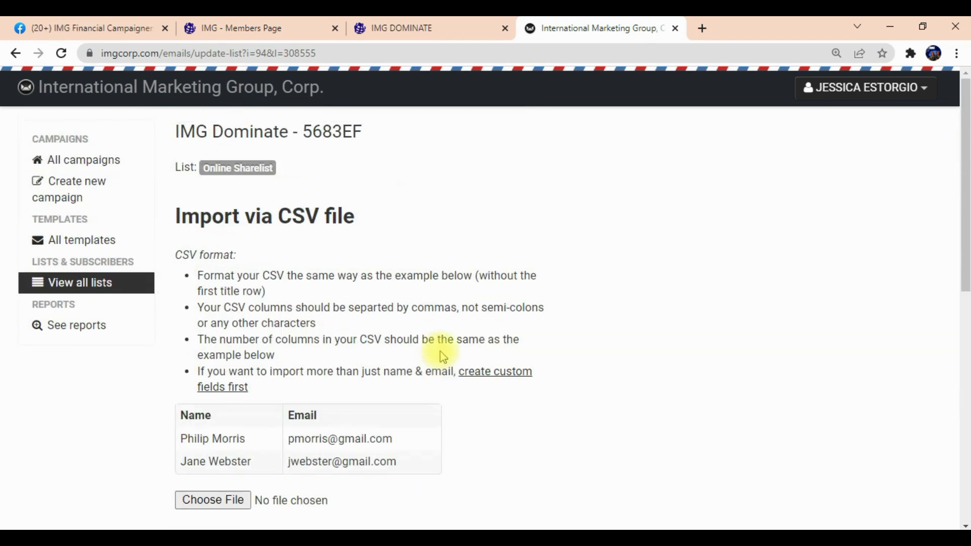
left_click_drag(295, 173, 185, 170)
left_click(308, 171)
left_click_drag(307, 172, 175, 171)
left_click(298, 171)
scroll(544, 238, "down", 3)
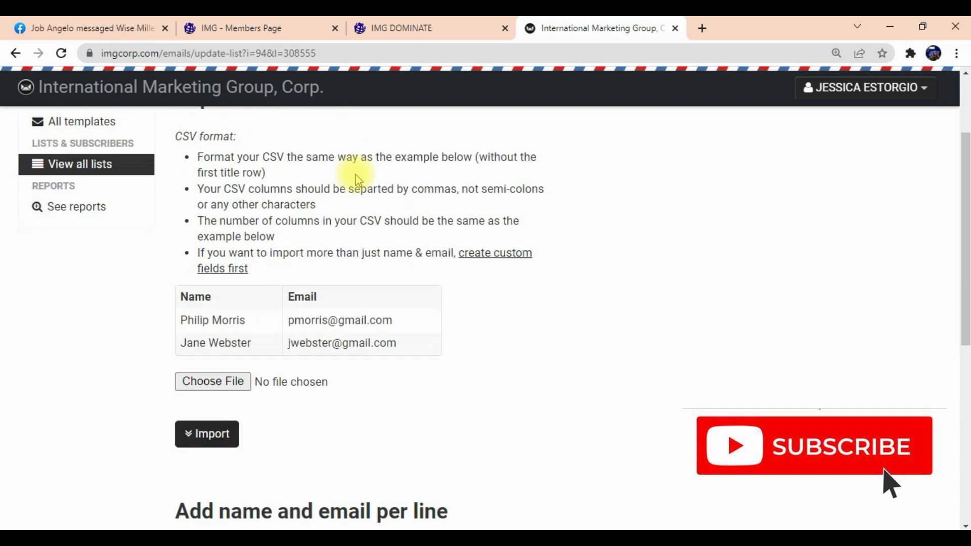
scroll(544, 238, "down", 4)
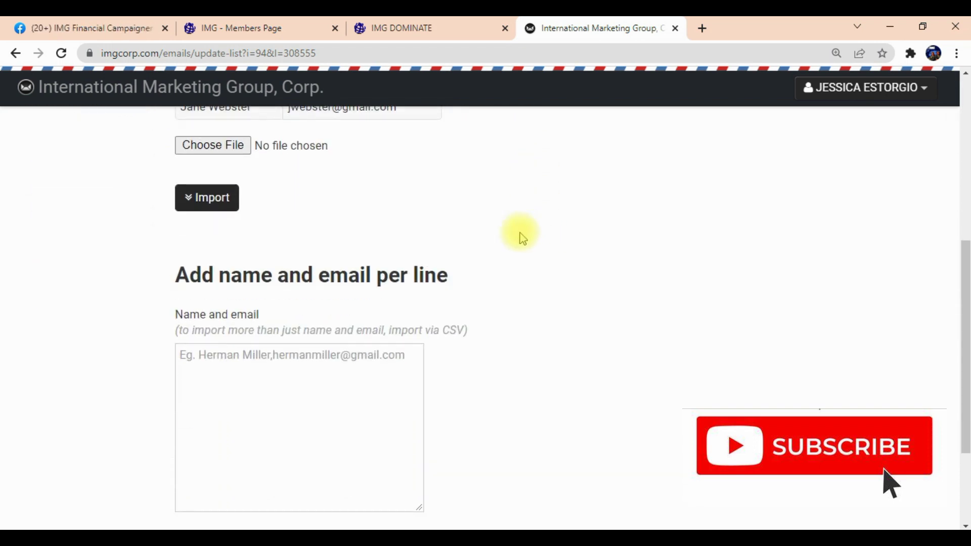
Enter a test subscriber's email and name, comma-separated, in the name and email box.
left_click(172, 275)
left_click_drag(172, 275, 520, 275)
left_click(239, 350)
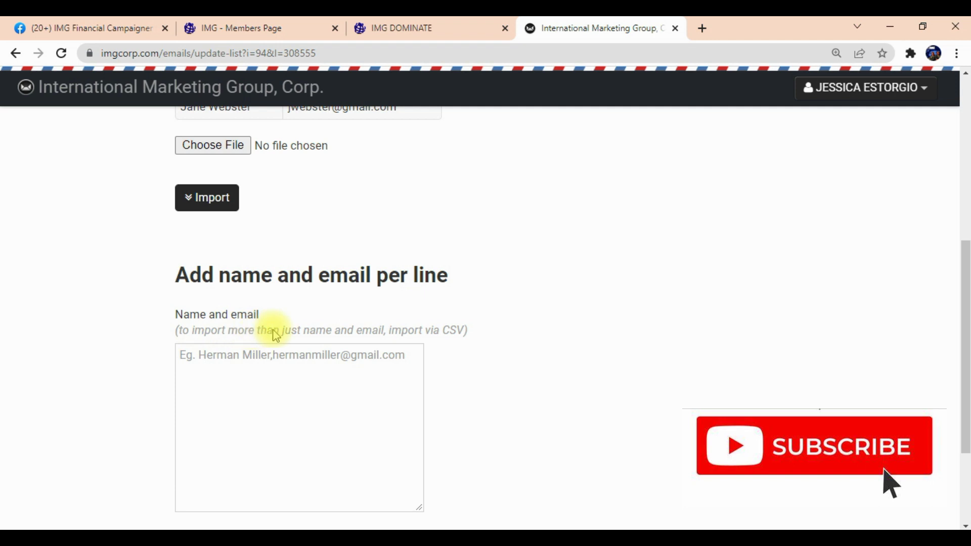
left_click(197, 355)
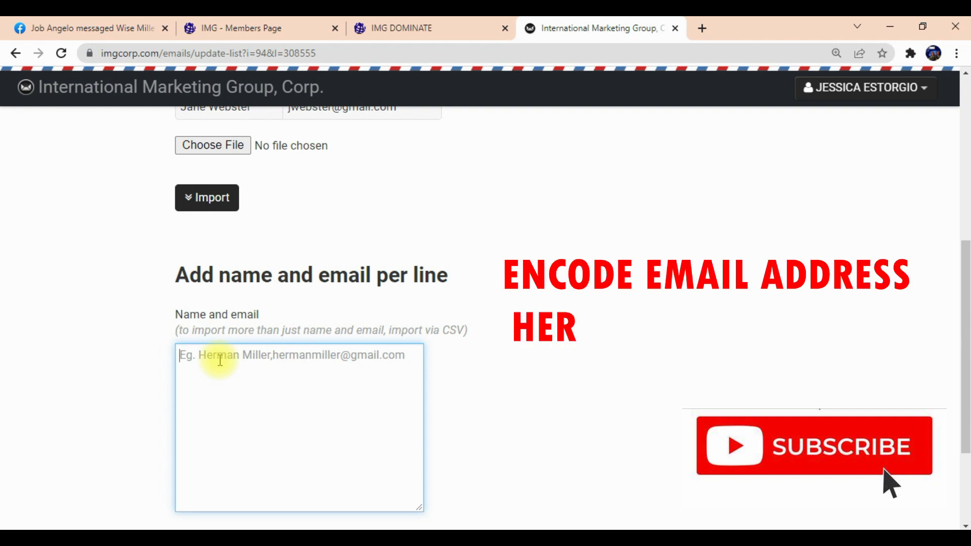
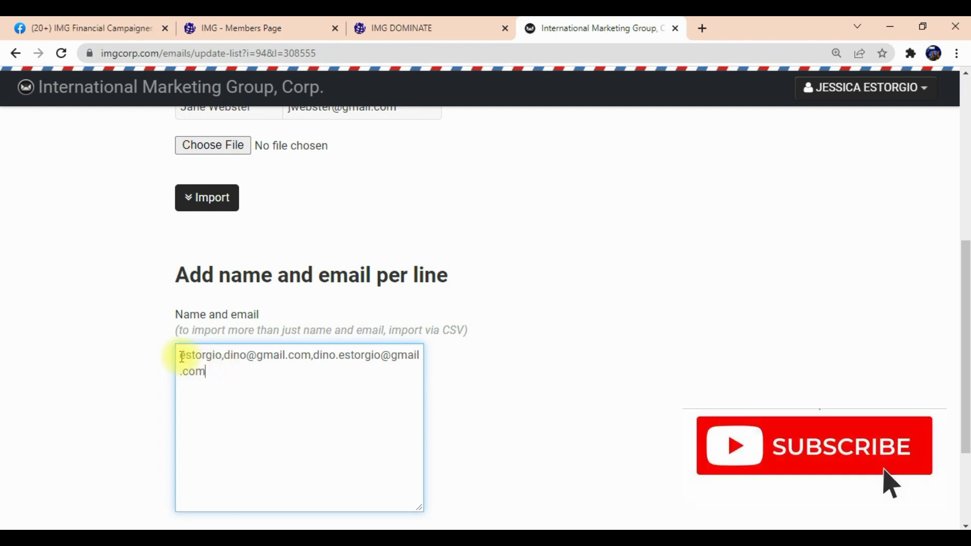
Review the entered name-and-email pair and add the subscriber to Online Sharelist.
left_click_drag(179, 356, 310, 355)
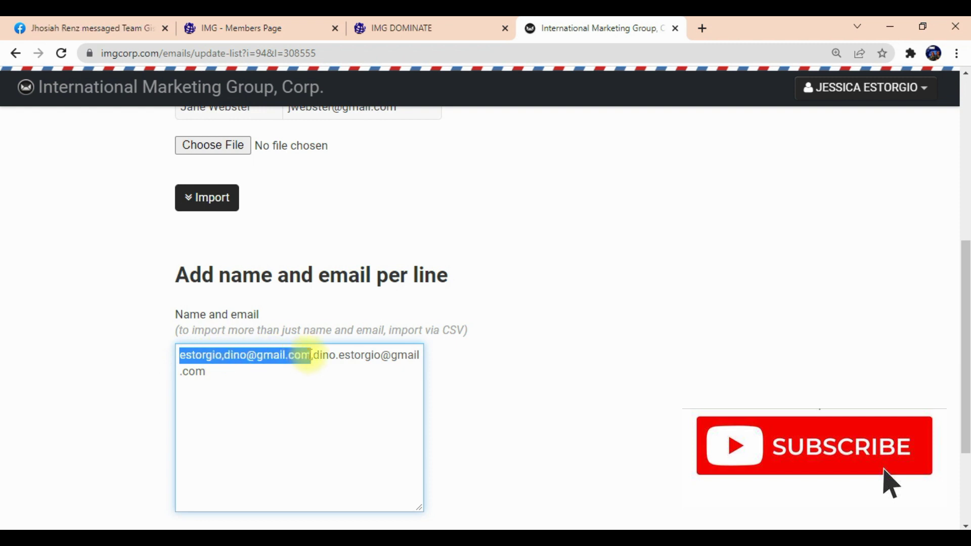
left_click(315, 367)
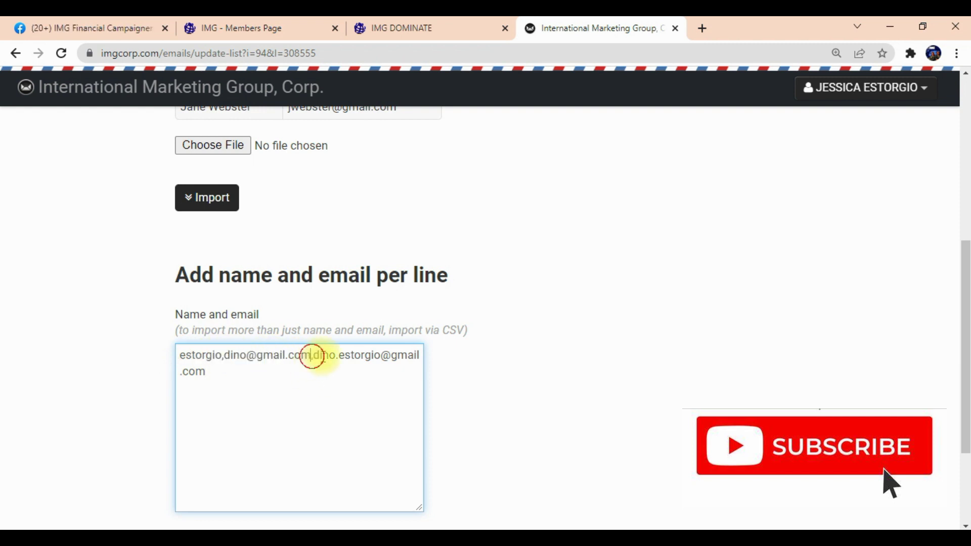
left_click_drag(314, 355, 424, 368)
left_click(377, 404)
scroll(377, 404, "down", 3)
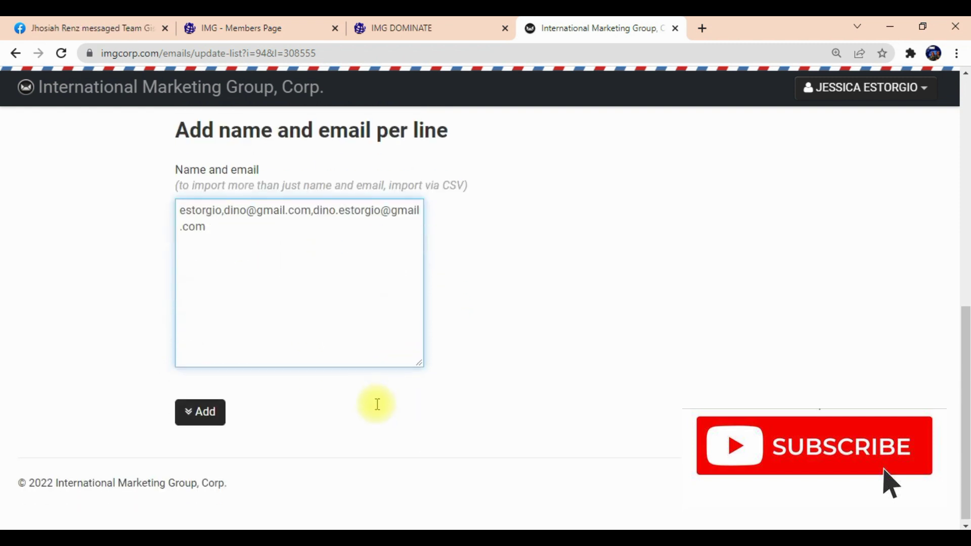
left_click(203, 413)
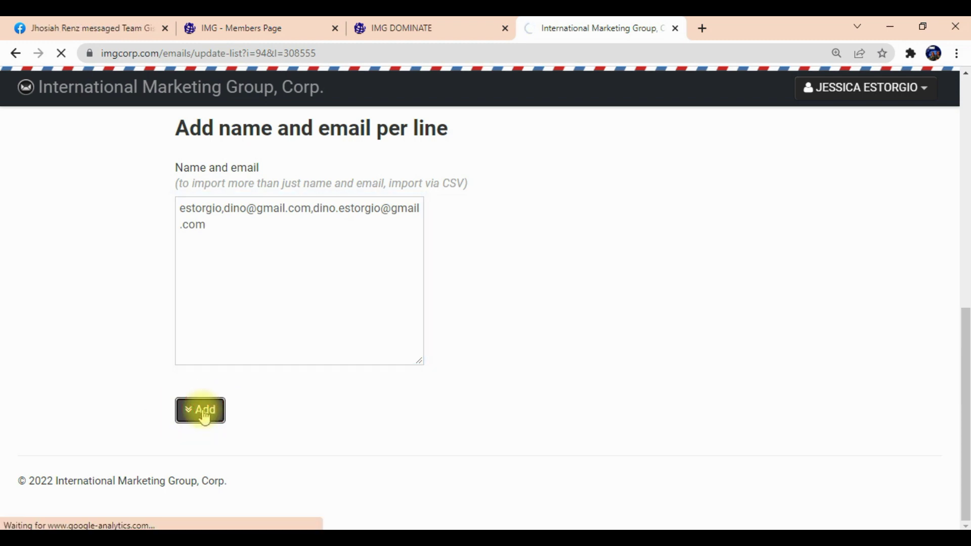
Review the subscriber's name in the Online Sharelist subscribers table.
scroll(362, 372, "down", 5)
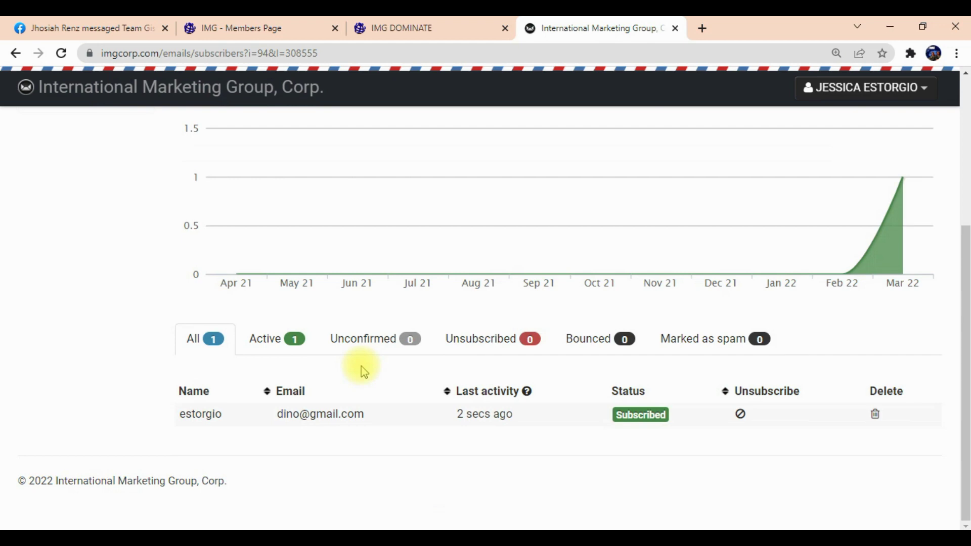
left_click_drag(167, 412, 235, 418)
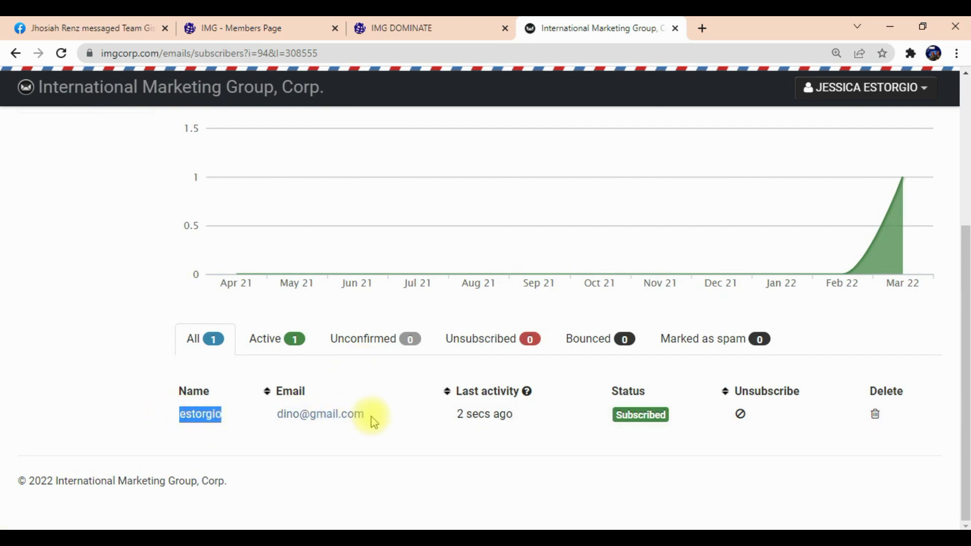
left_click(406, 409)
scroll(407, 412, "up", 1)
scroll(430, 411, "down", 1)
scroll(429, 407, "up", 5)
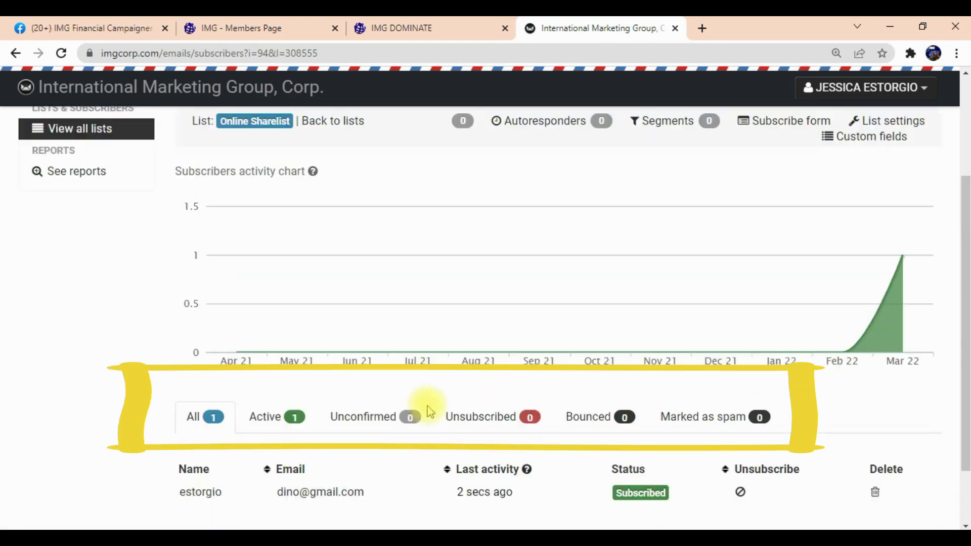
scroll(384, 420, "down", 5)
scroll(304, 354, "up", 5)
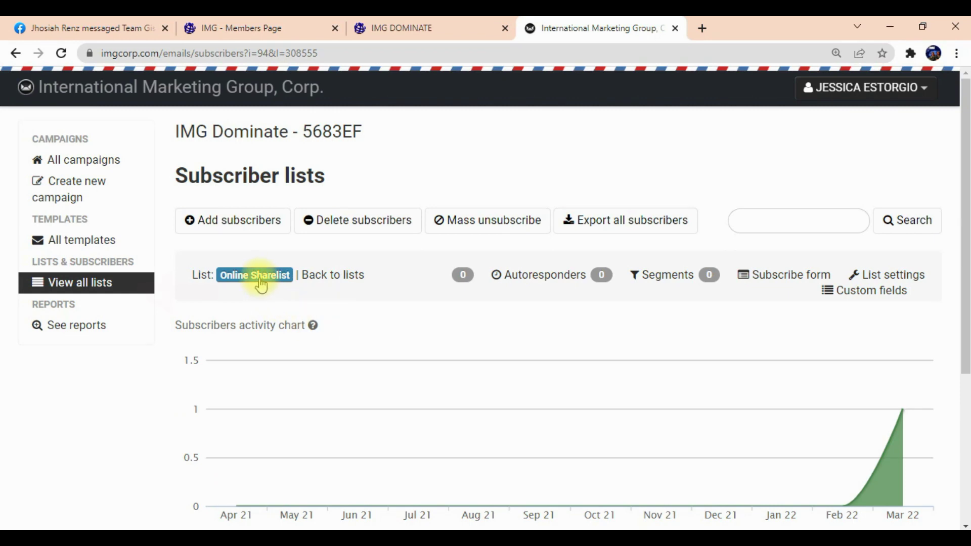
Return to the overview of all subscriber lists and reopen Online Sharelist.
left_click(102, 283)
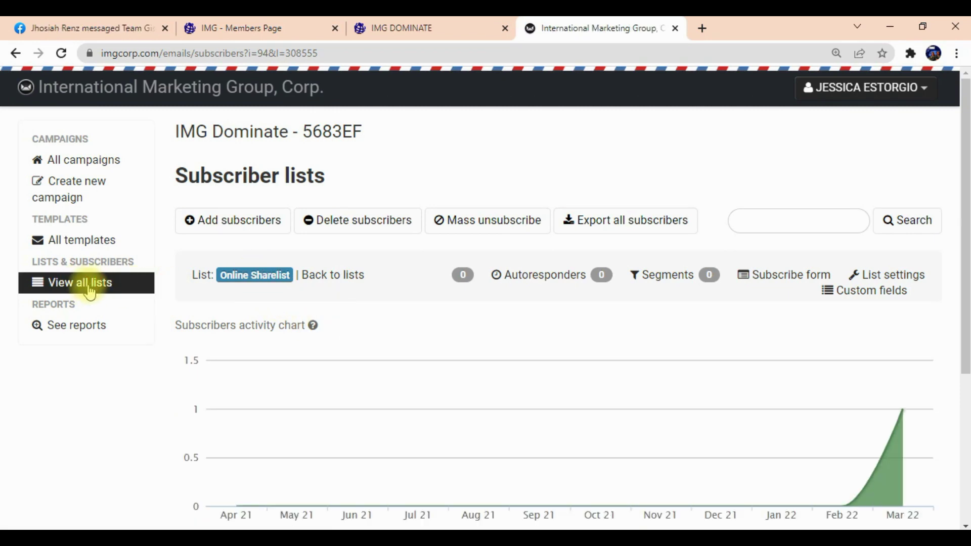
scroll(293, 315, "down", 1)
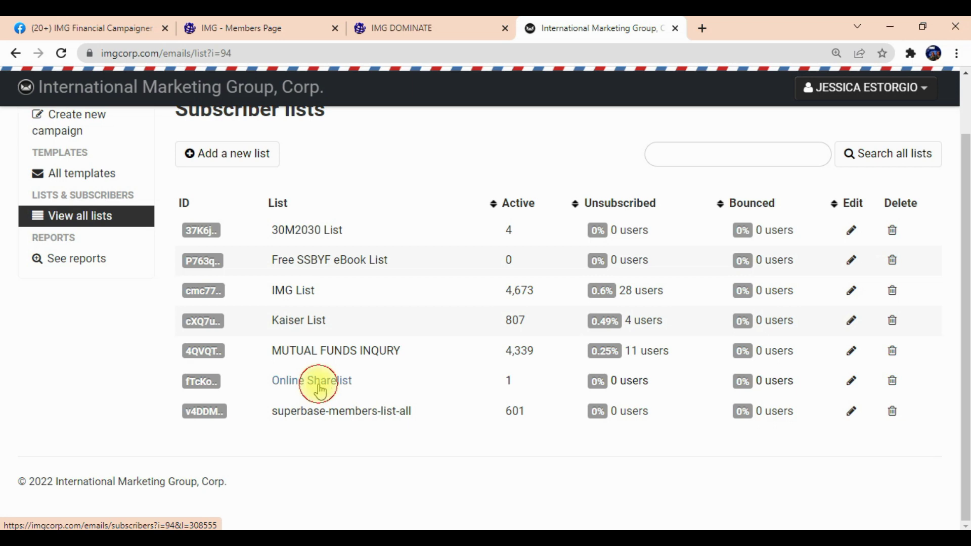
left_click(318, 387)
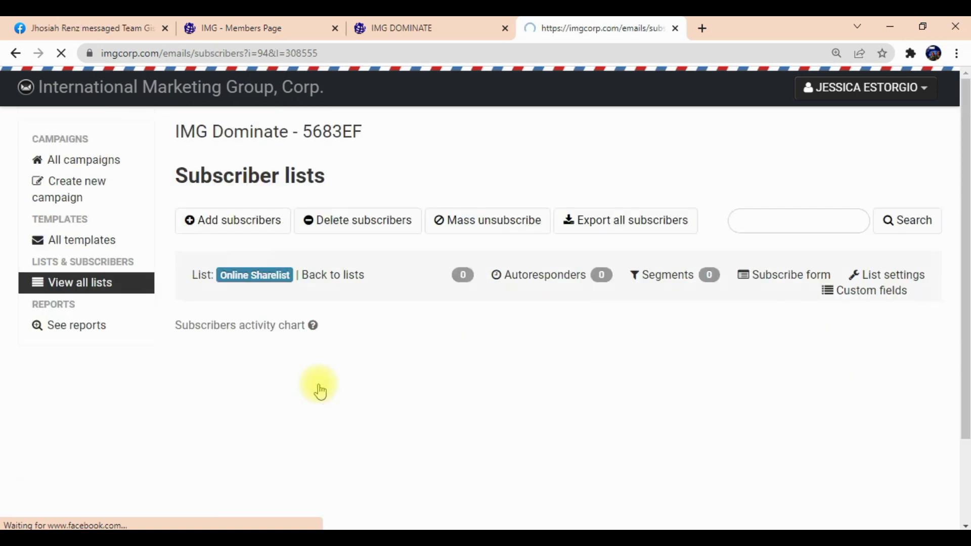
scroll(319, 389, "down", 1)
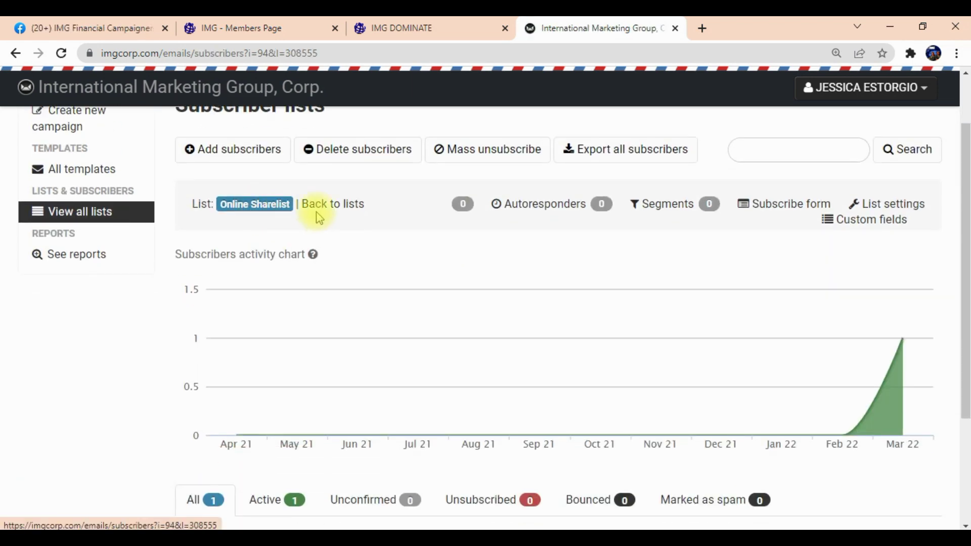
scroll(415, 306, "up", 1)
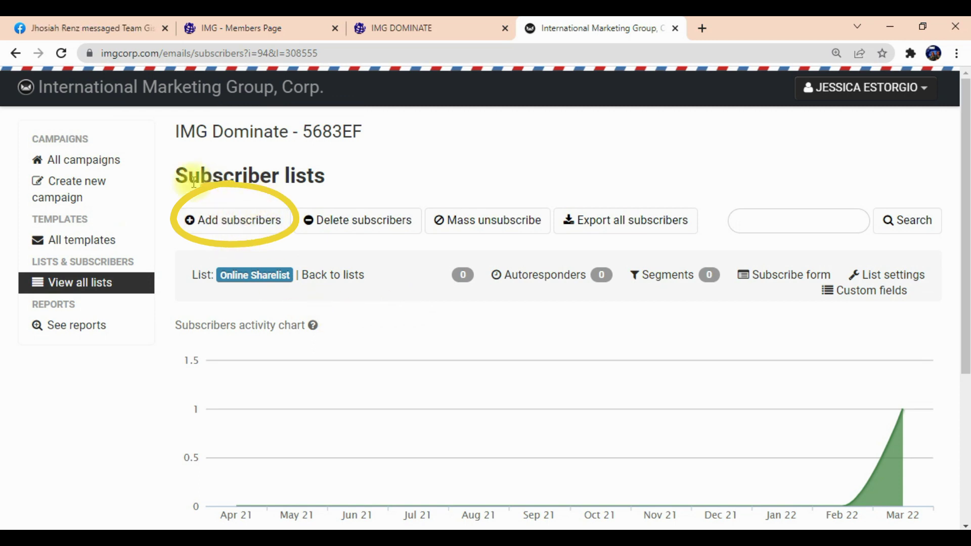
Open the Add subscribers form showing the Import via CSV file section.
left_click(243, 231)
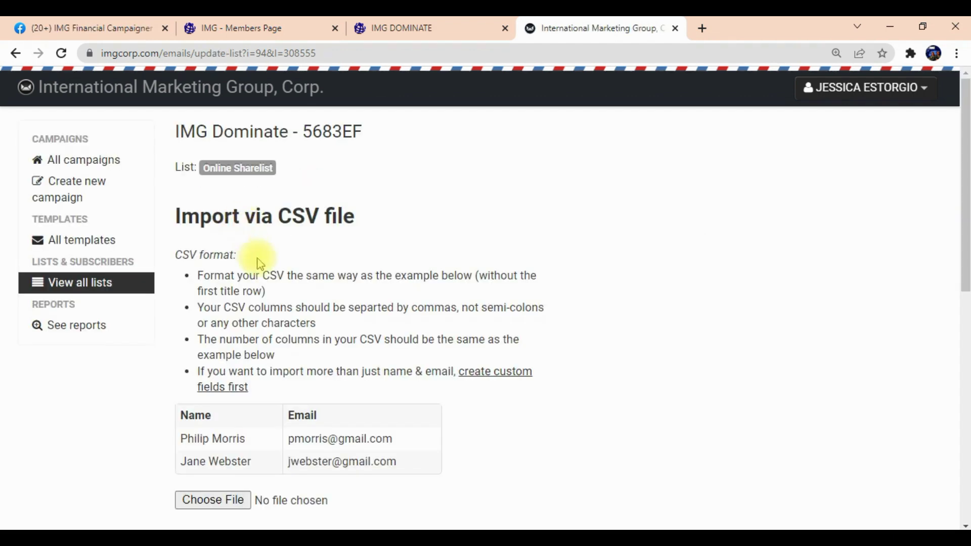
scroll(254, 264, "down", 4)
scroll(229, 435, "up", 3)
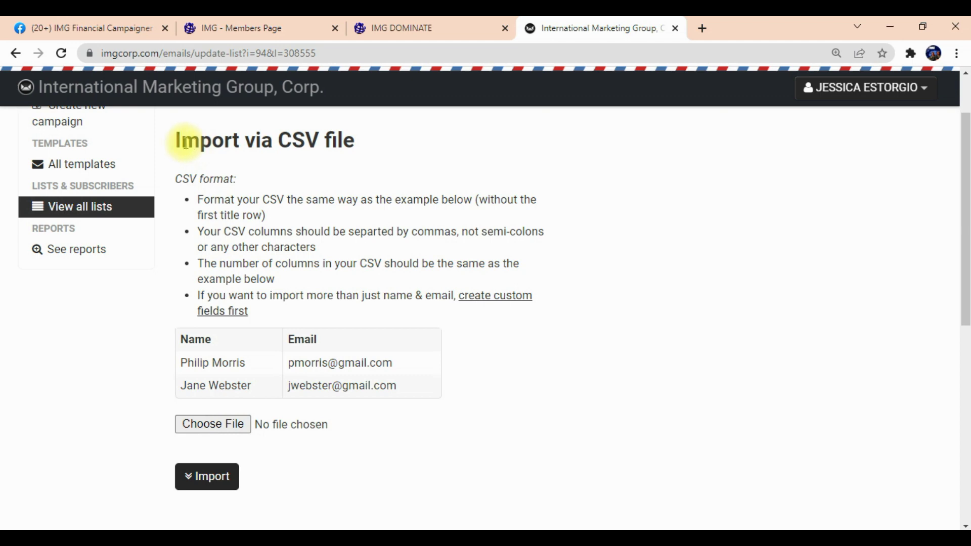
left_click_drag(174, 143, 440, 143)
left_click(435, 143)
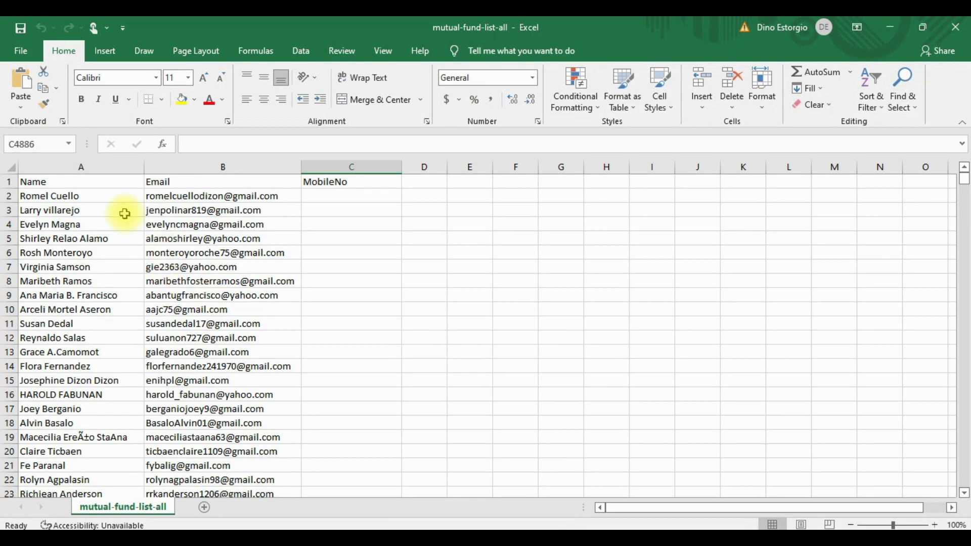
Compare the sheet's Name, Email and MobileNo headers with the Name/Email example table.
left_click(35, 182)
left_click(164, 182)
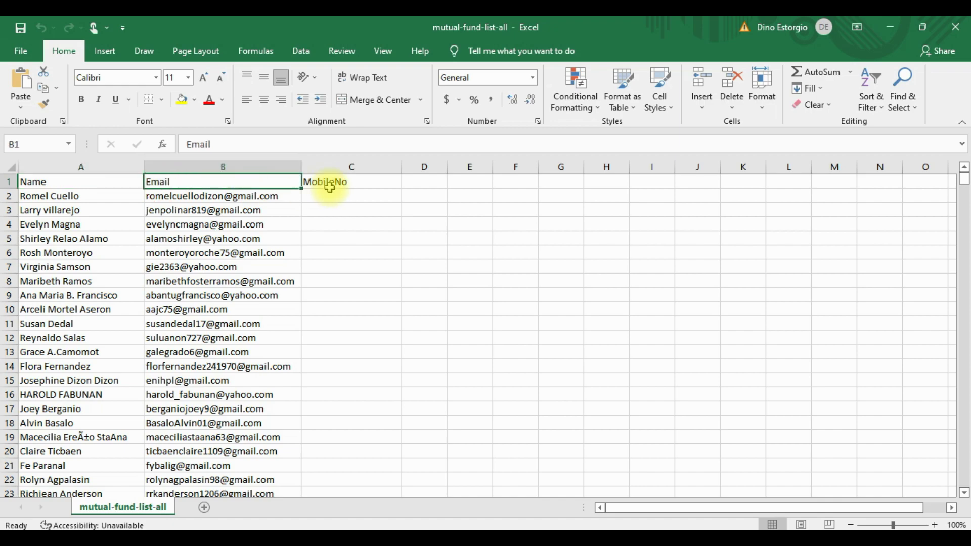
left_click(330, 185)
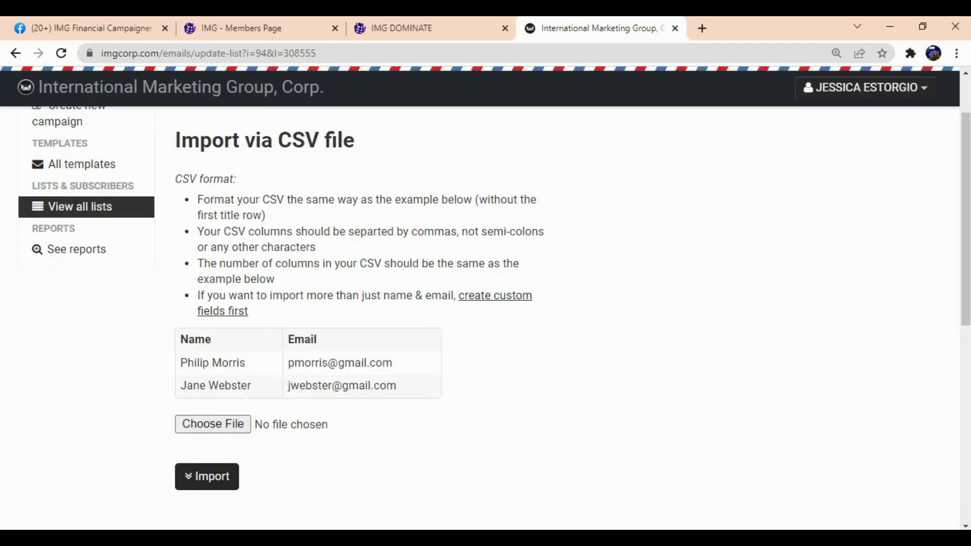
left_click_drag(210, 341, 162, 335)
left_click_drag(326, 341, 277, 340)
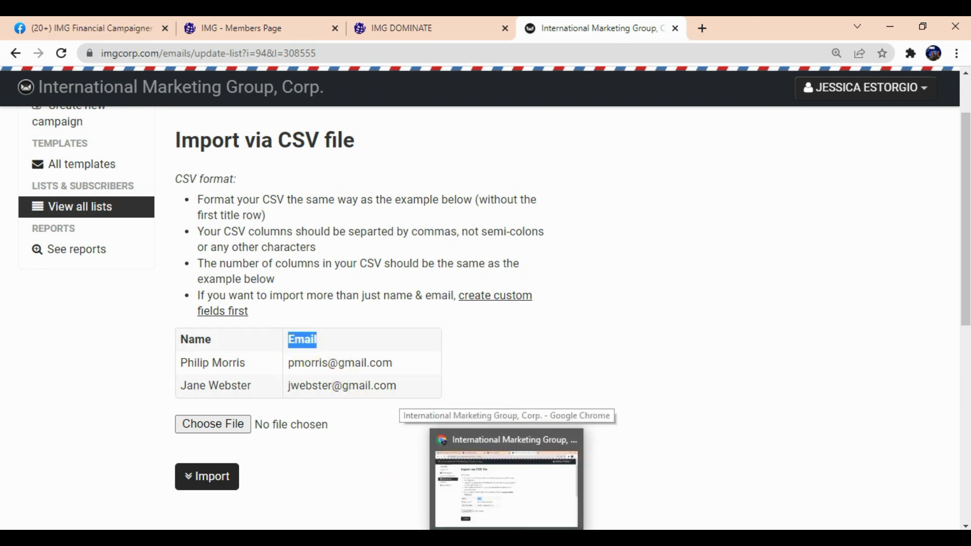
left_click(506, 539)
left_click(169, 184)
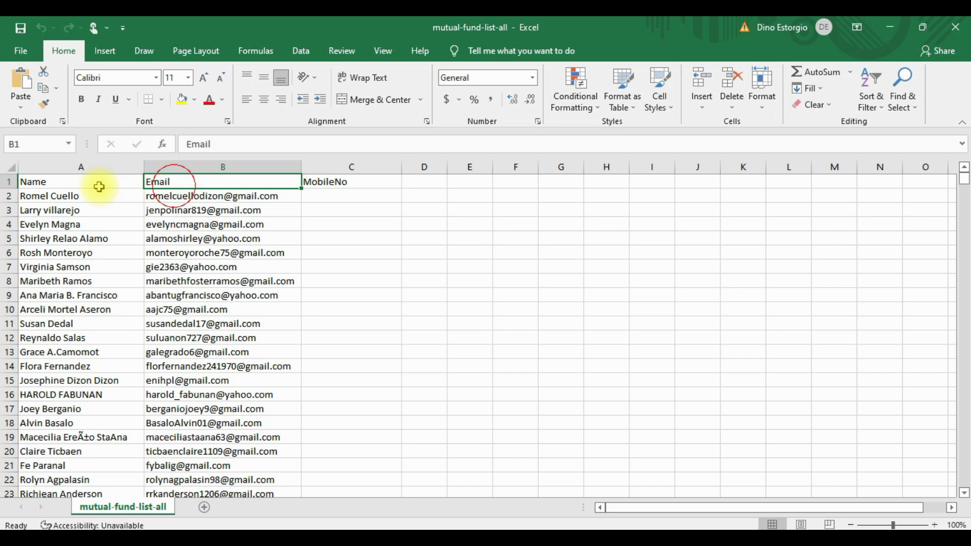
left_click(79, 186)
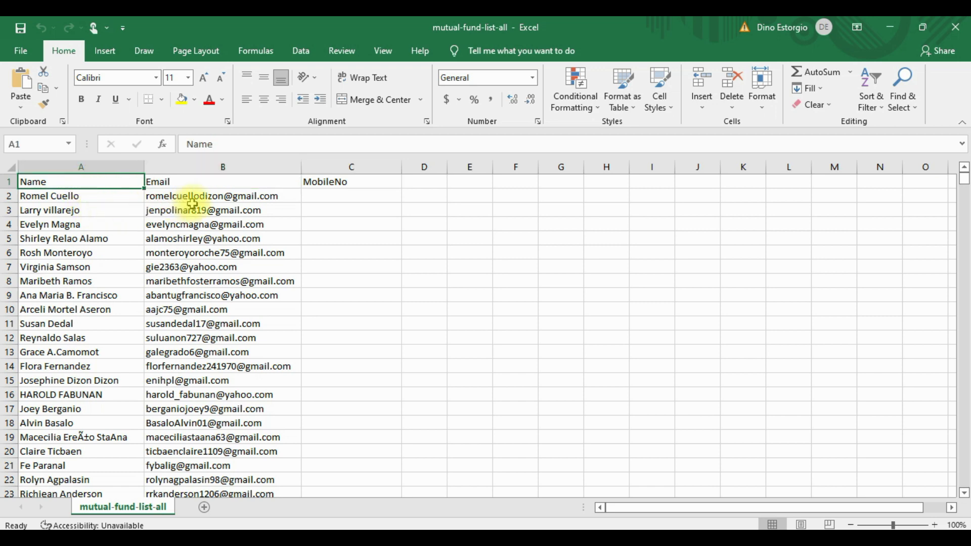
Check the CSV formatting instructions on the import page, then open Excel's File backstage.
left_click(473, 536)
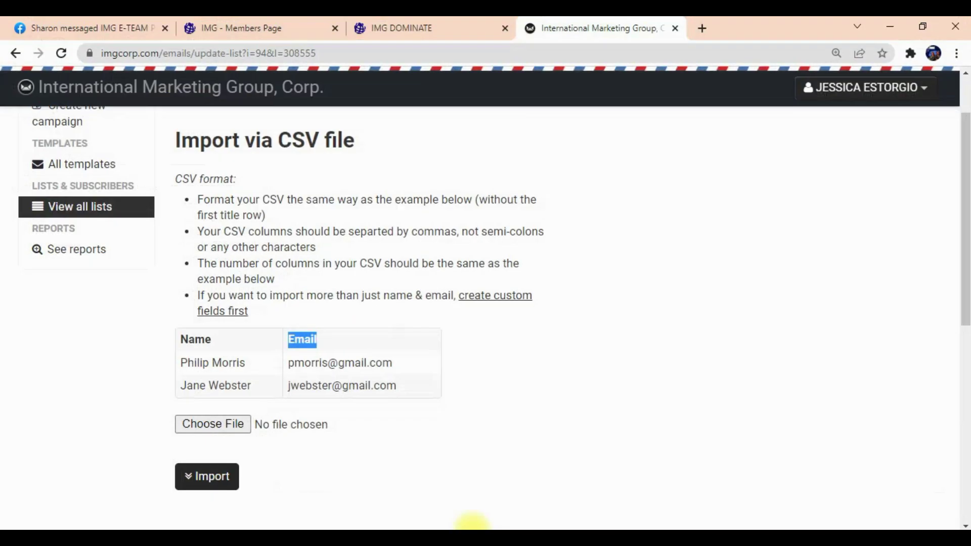
left_click_drag(263, 199, 291, 198)
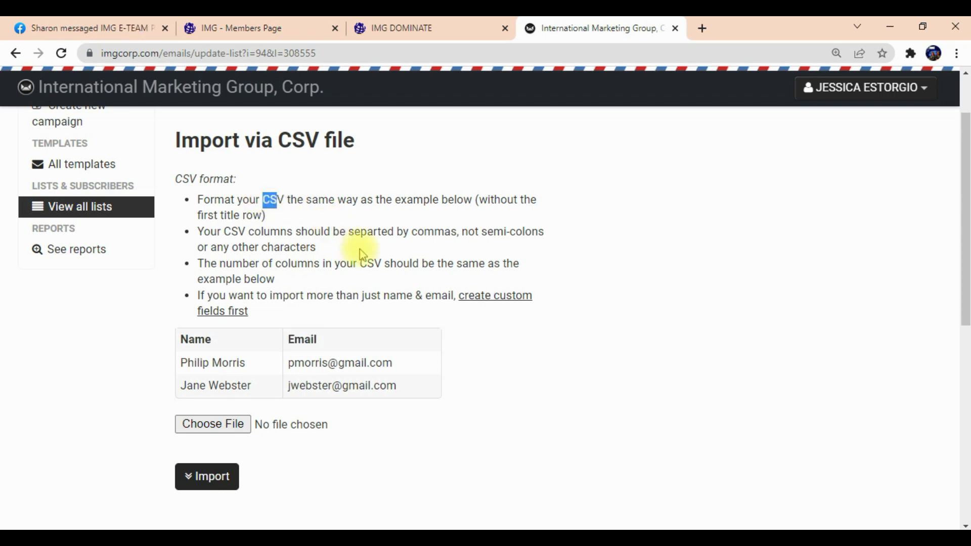
scroll(635, 340, "down", 5)
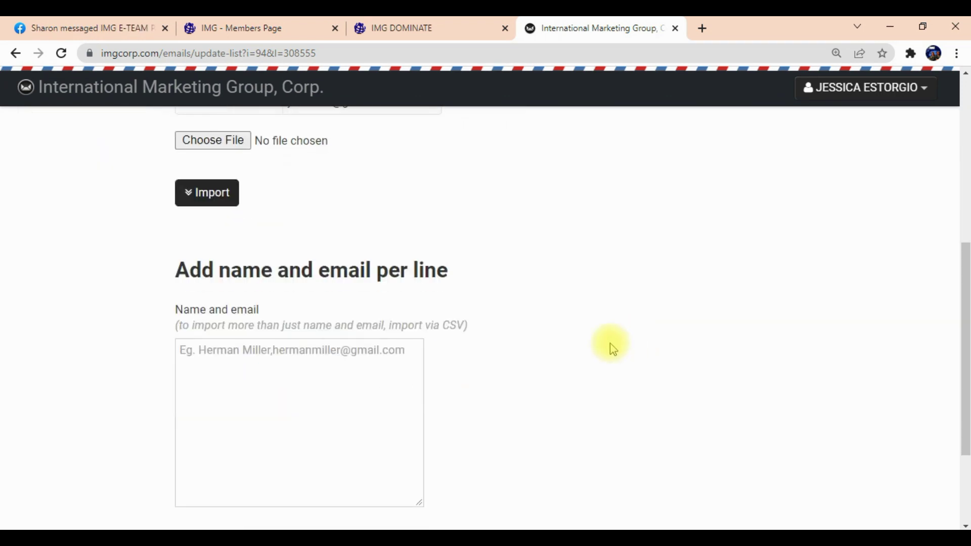
left_click(579, 528)
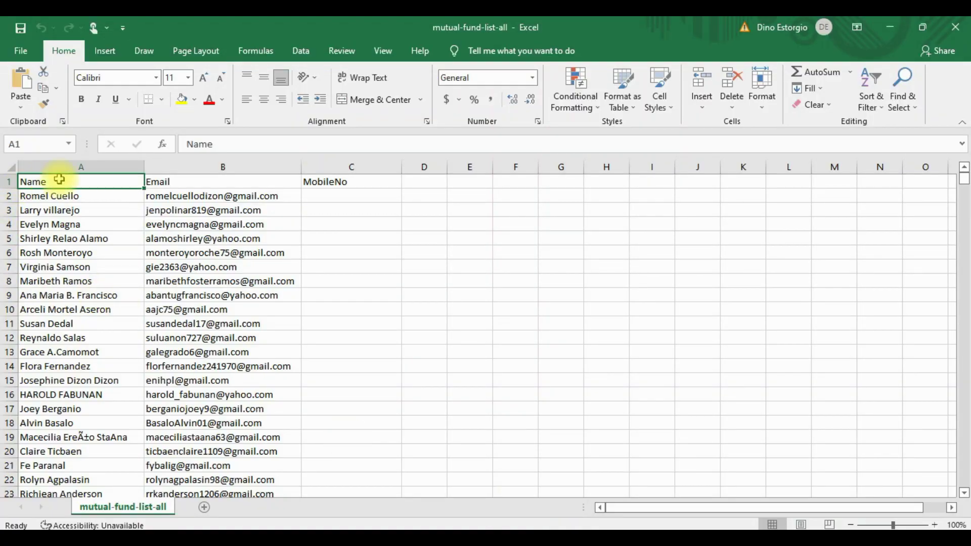
left_click(22, 55)
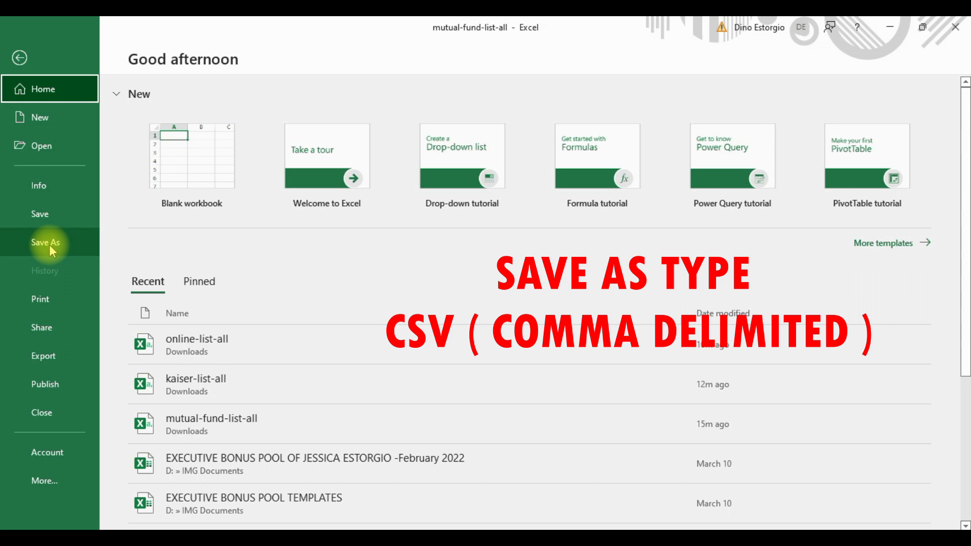
Save the sheet in IMG Documents as 'Online Sharelist' in CSV (Comma delimited) format.
left_click(50, 244)
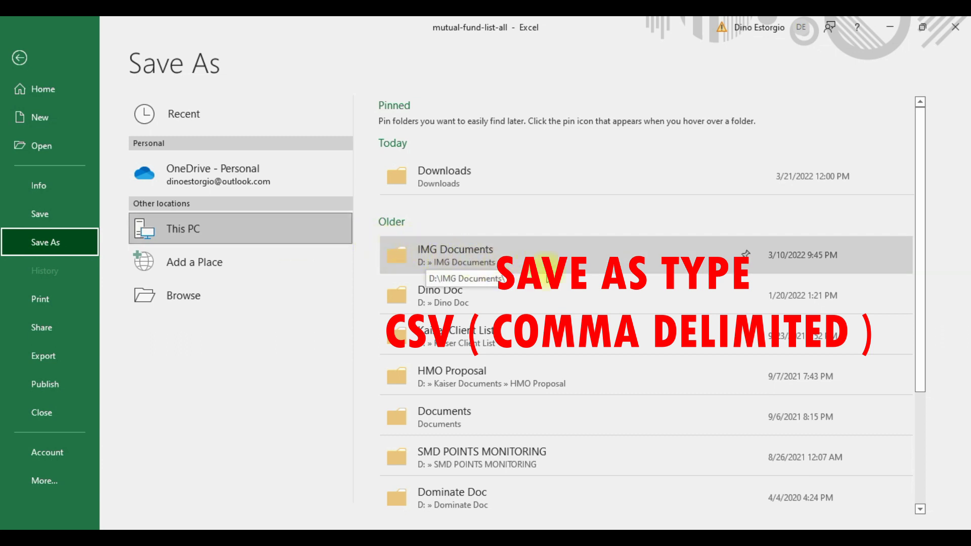
left_click(493, 266)
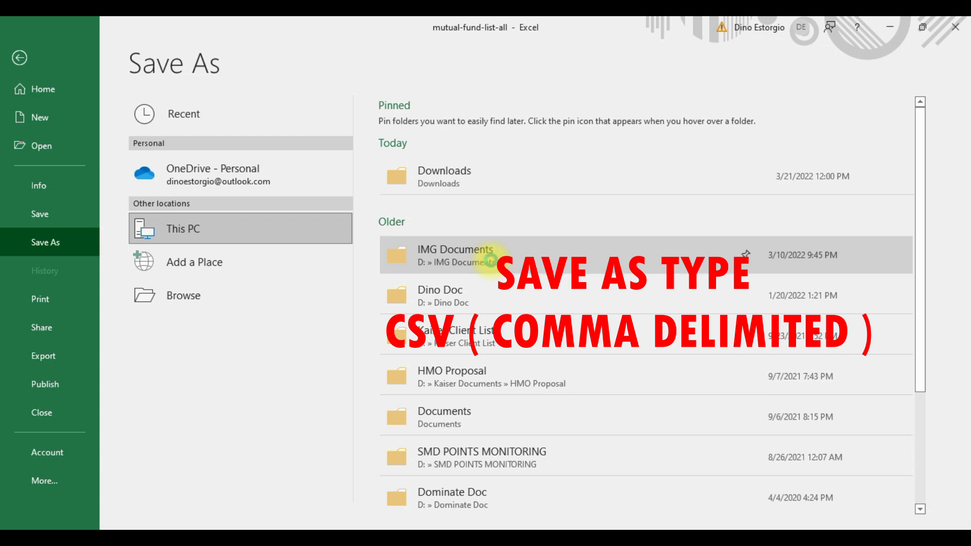
left_click(488, 261)
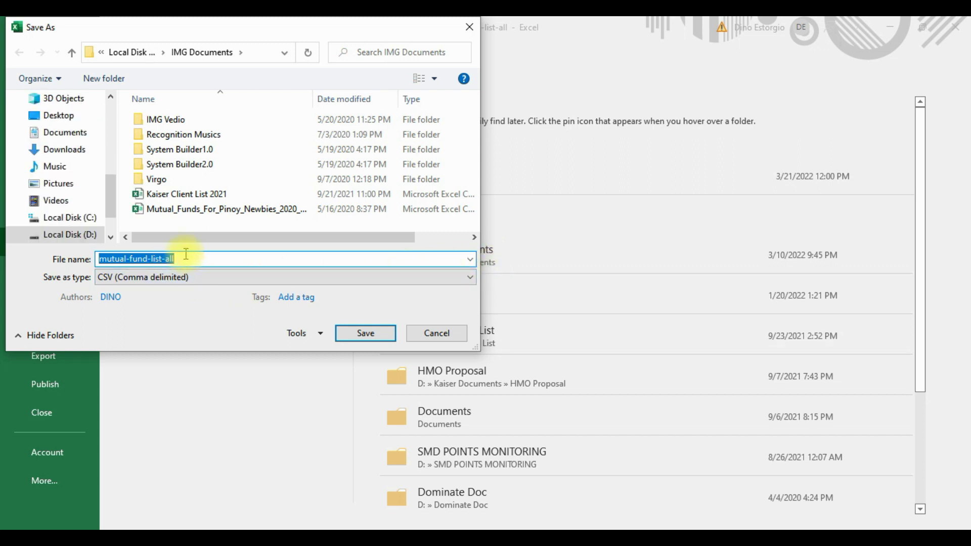
type("O")
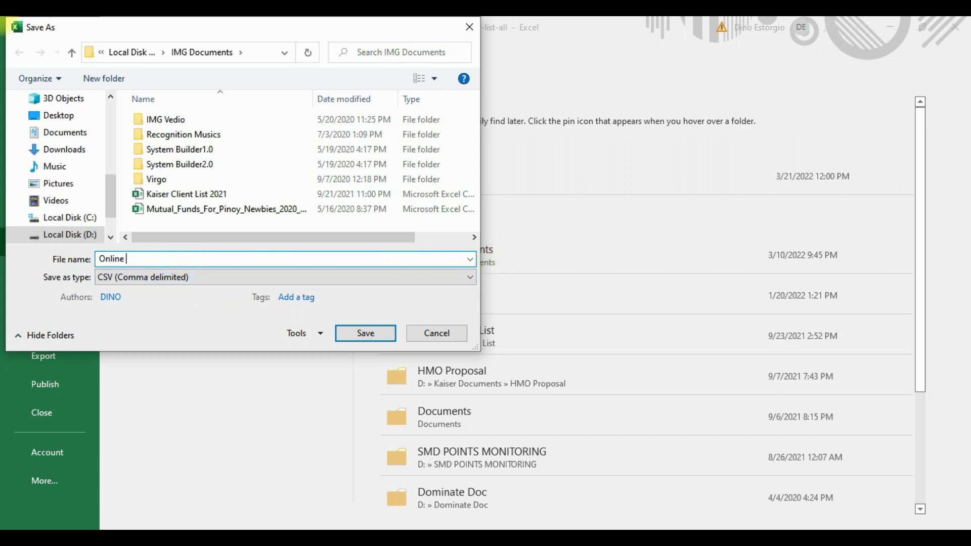
type("nline")
left_click(190, 277)
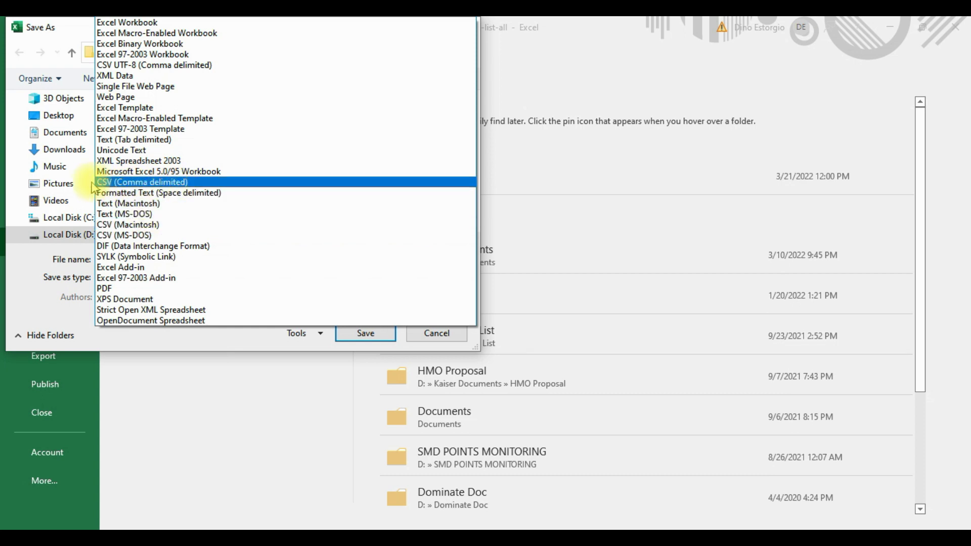
left_click(172, 182)
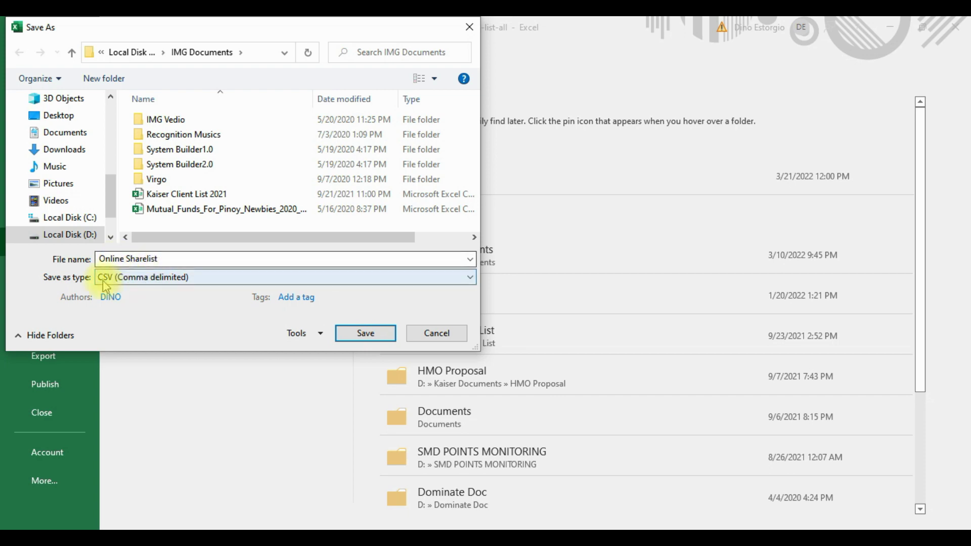
left_click(367, 332)
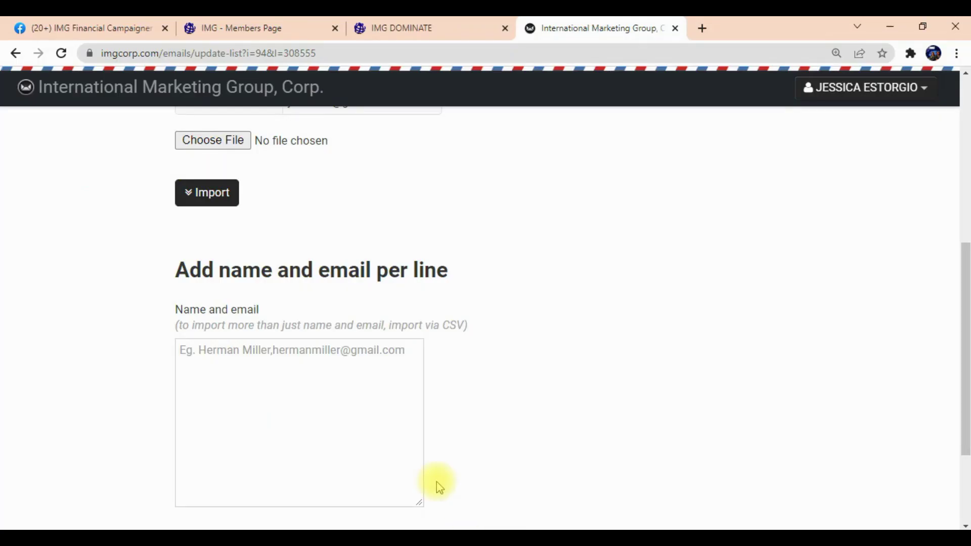
Attach Online Sharelist.csv to the import form through the file picker.
scroll(408, 267, "up", 5)
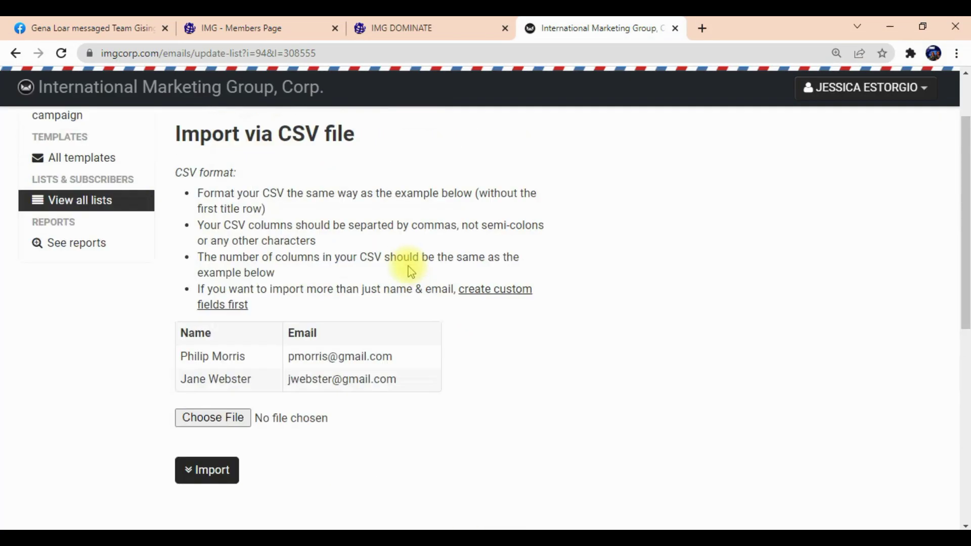
scroll(332, 248, "down", 1)
scroll(241, 364, "down", 2)
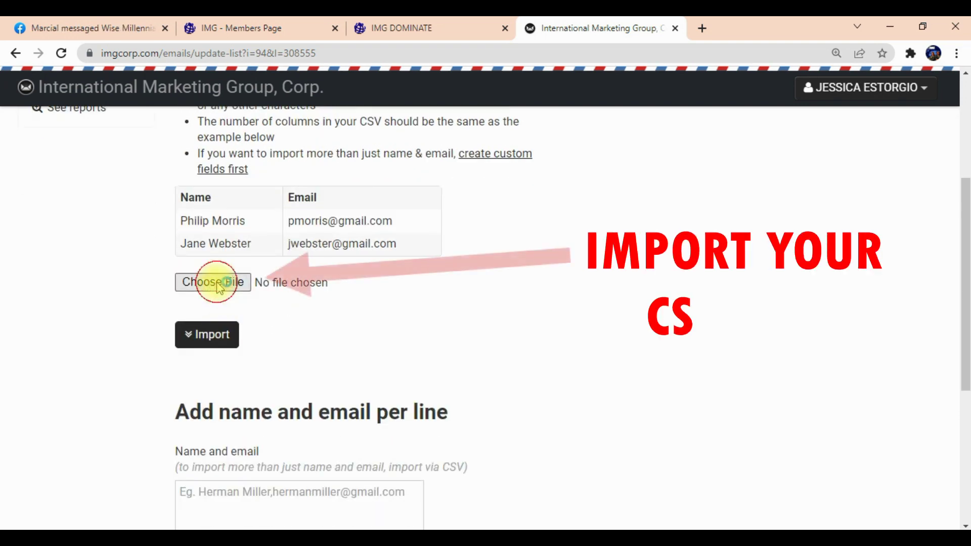
left_click(218, 285)
scroll(342, 412, "down", 2)
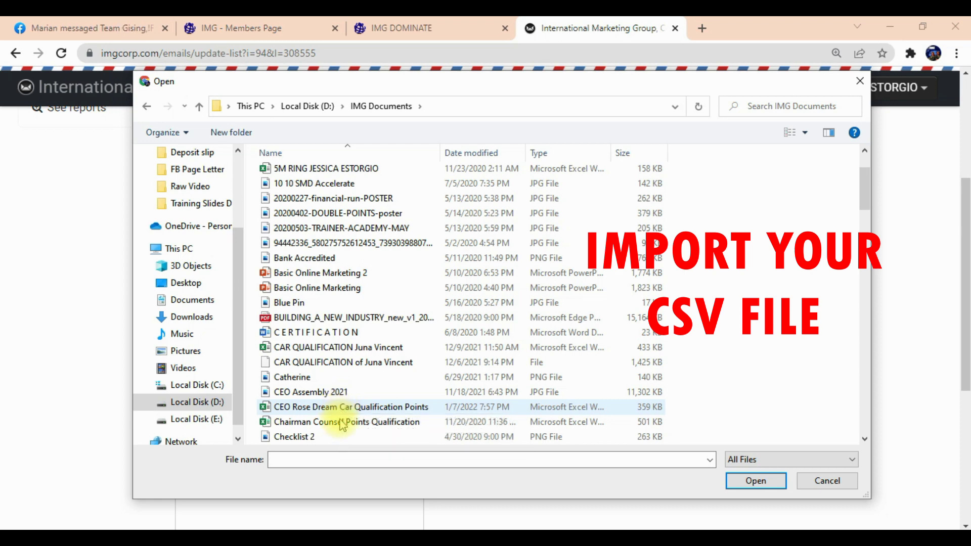
scroll(342, 422, "down", 12)
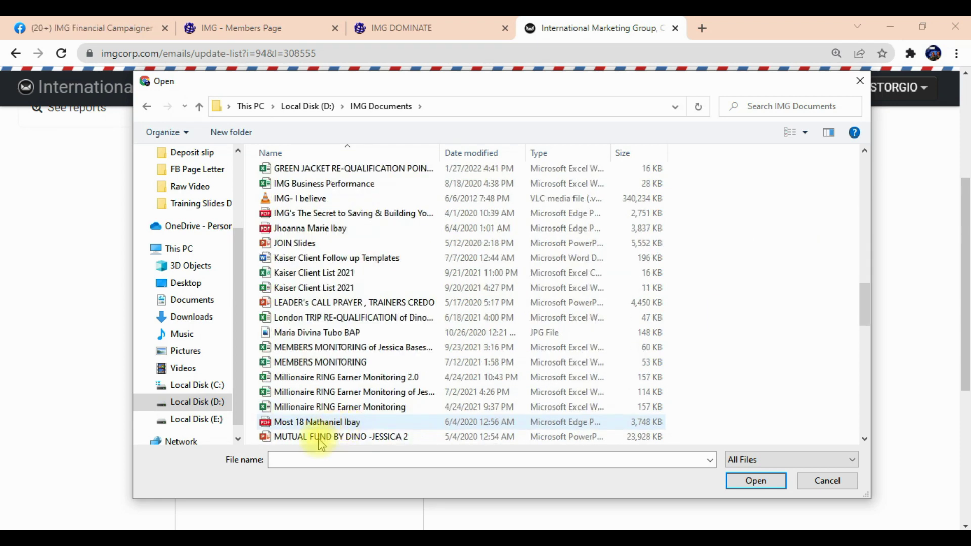
left_click(299, 461)
type("on")
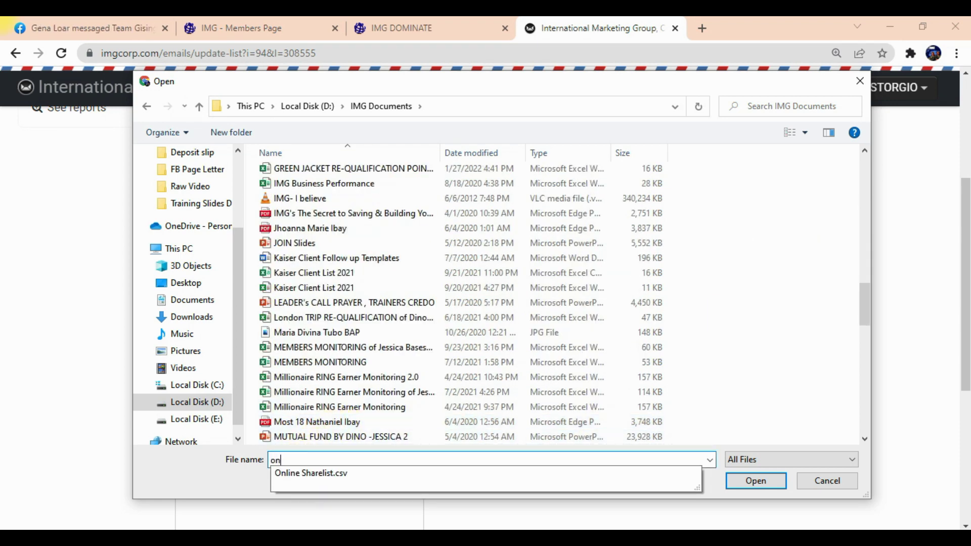
left_click(330, 475)
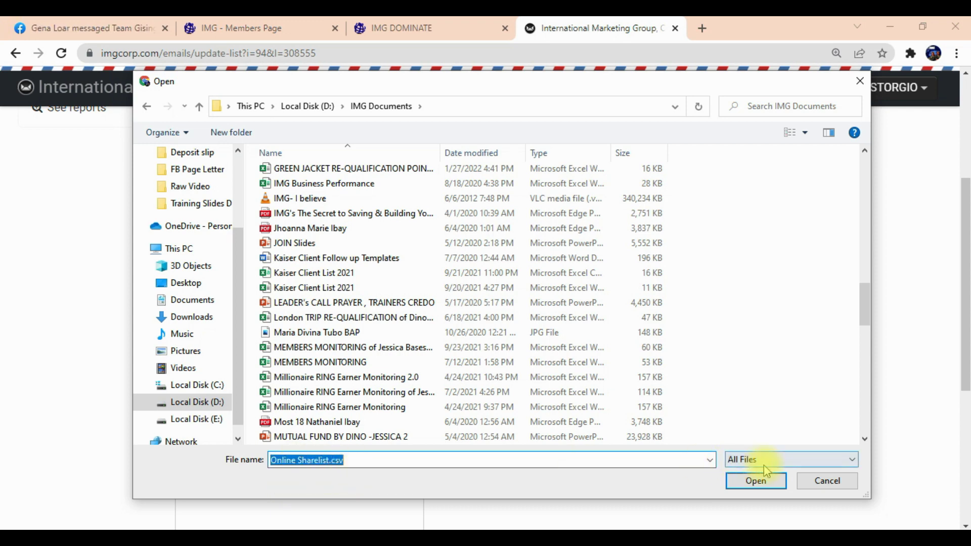
left_click(761, 487)
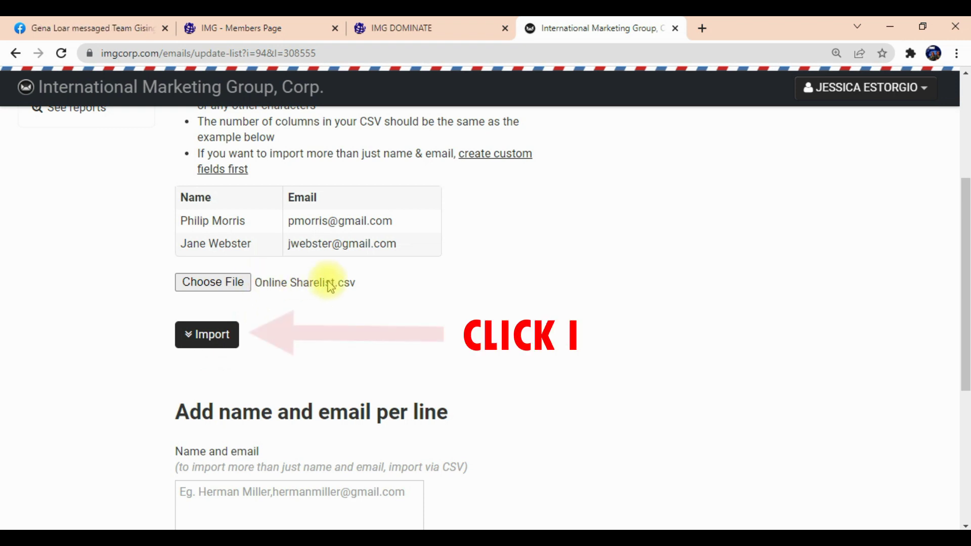
Import Online Sharelist.csv and review the column-mismatch error against the Name/Email template.
left_click(212, 340)
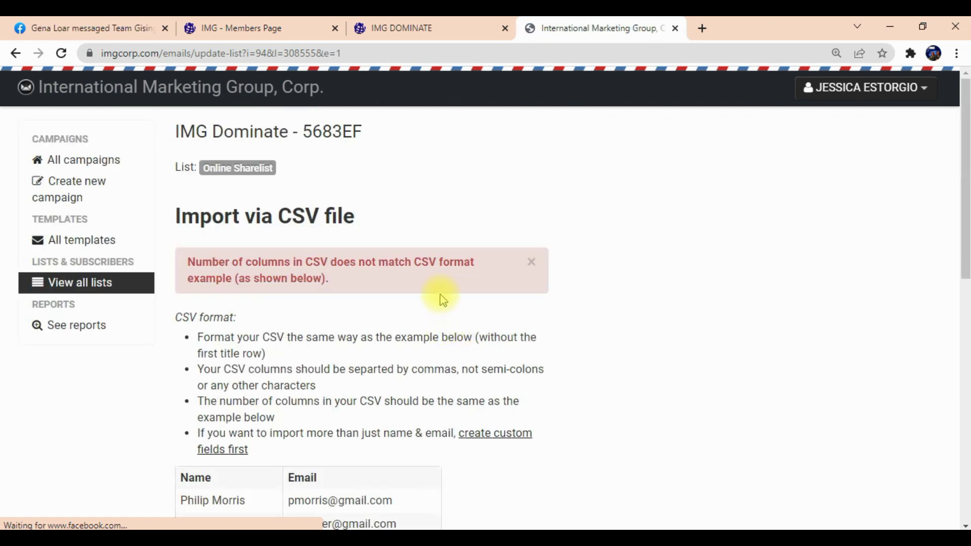
scroll(440, 294, "down", 5)
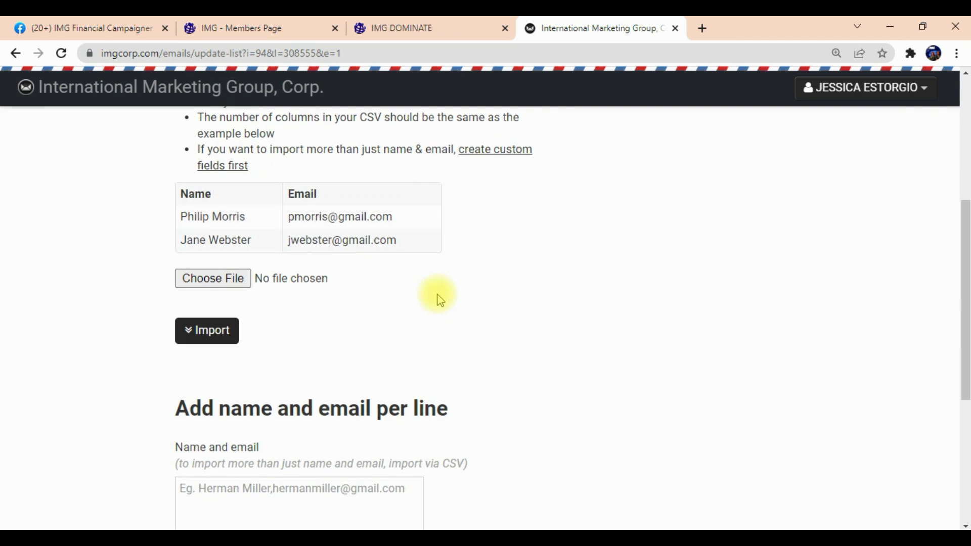
scroll(438, 297, "up", 1)
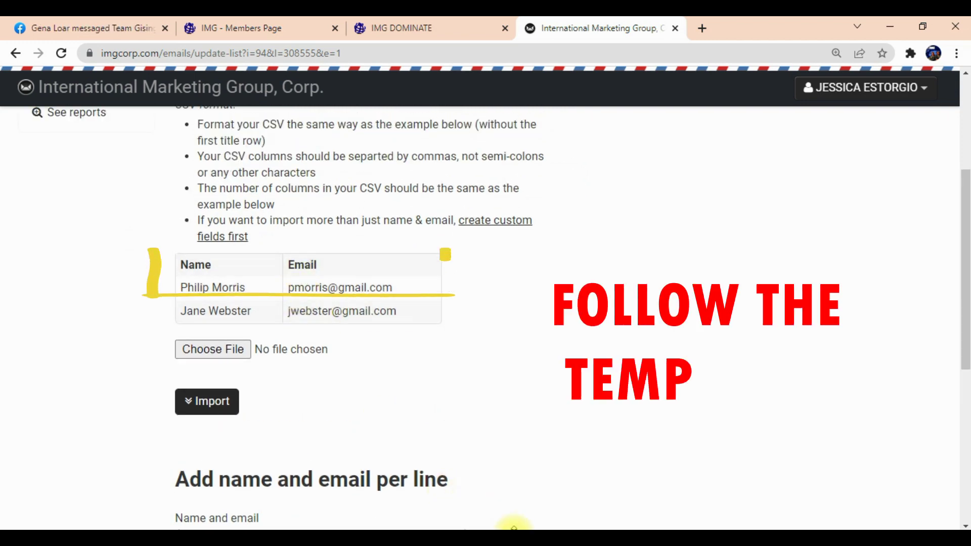
mouse_move(575, 539)
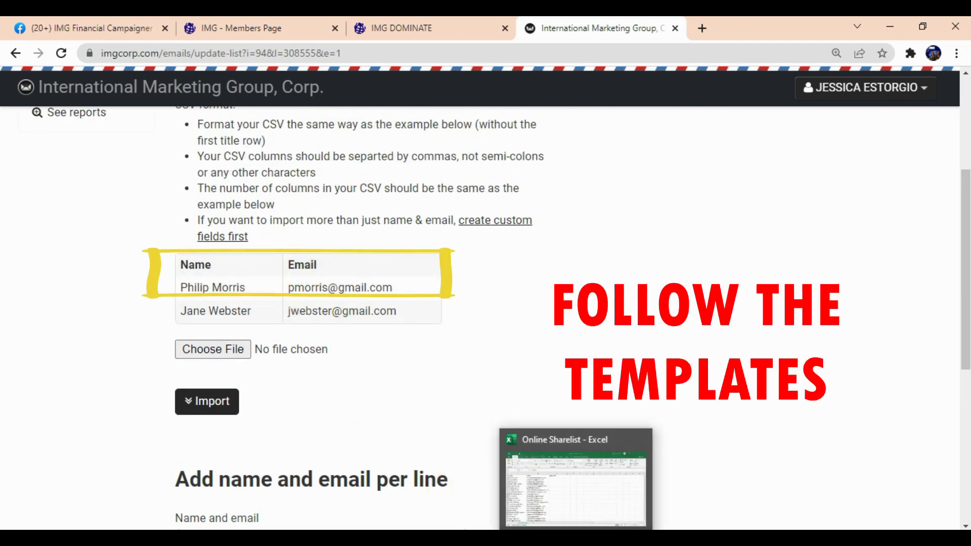
Delete column C (MobileNo) from the Online Sharelist sheet and save the file.
left_click(576, 539)
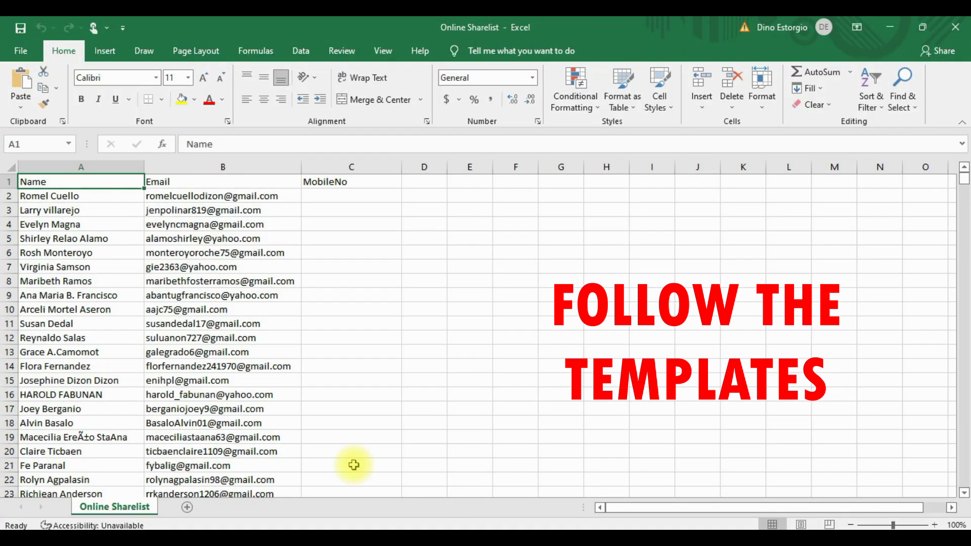
left_click(333, 166)
right_click(336, 166)
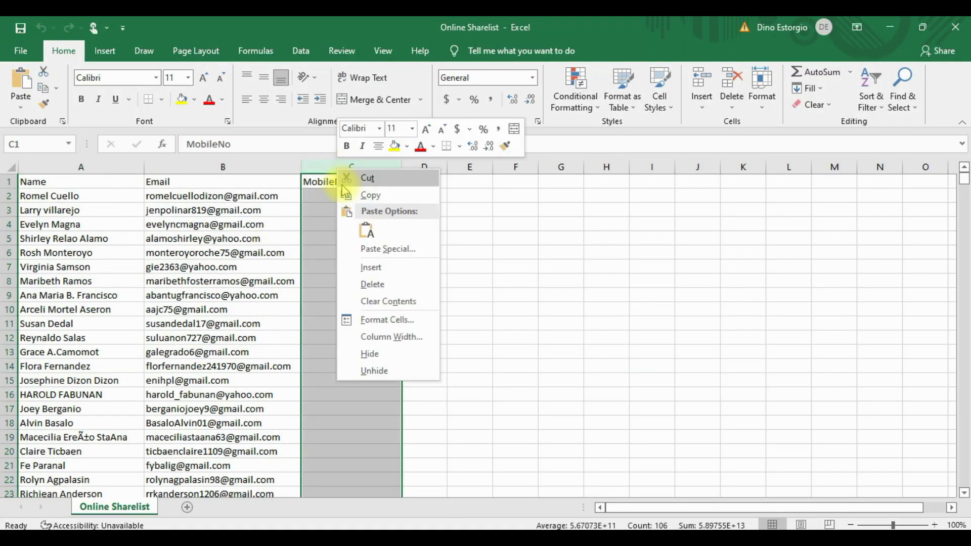
left_click(373, 282)
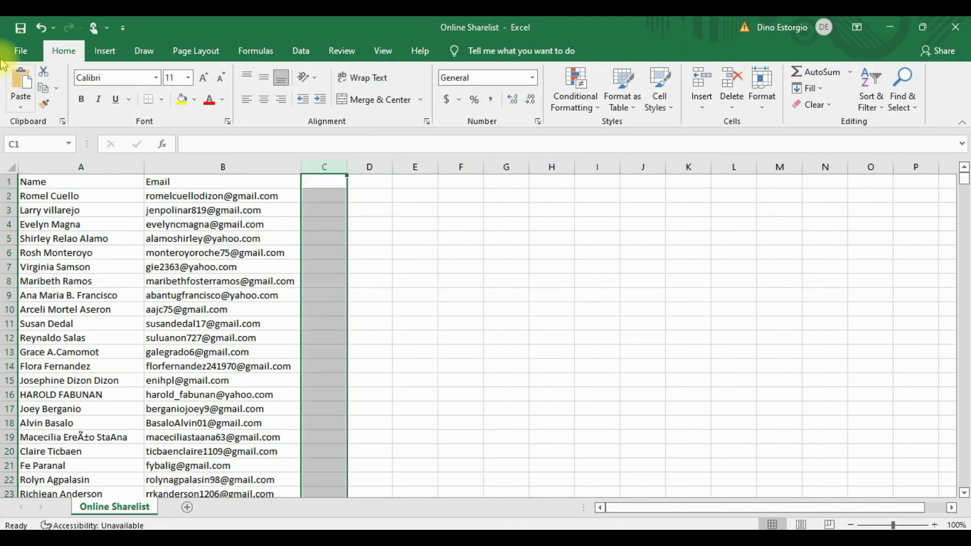
left_click(22, 53)
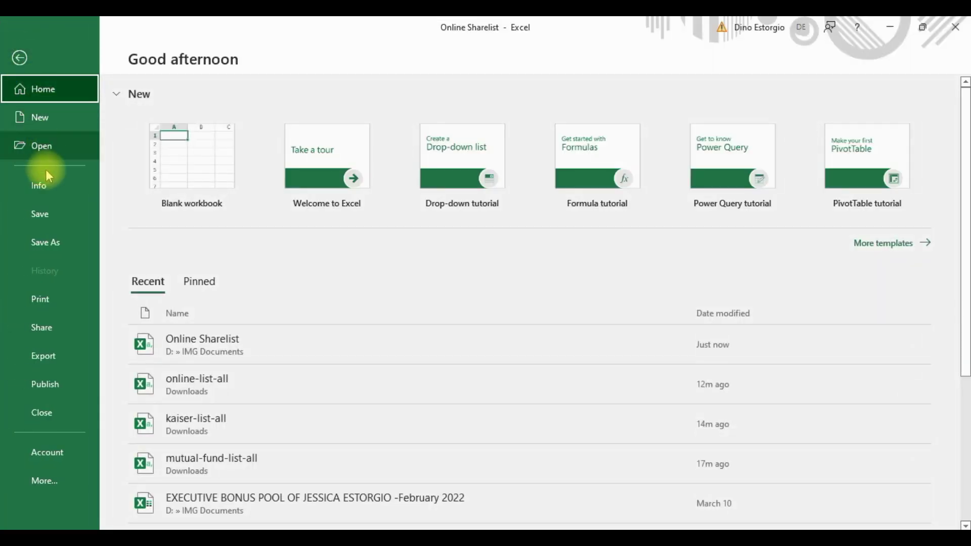
left_click(51, 217)
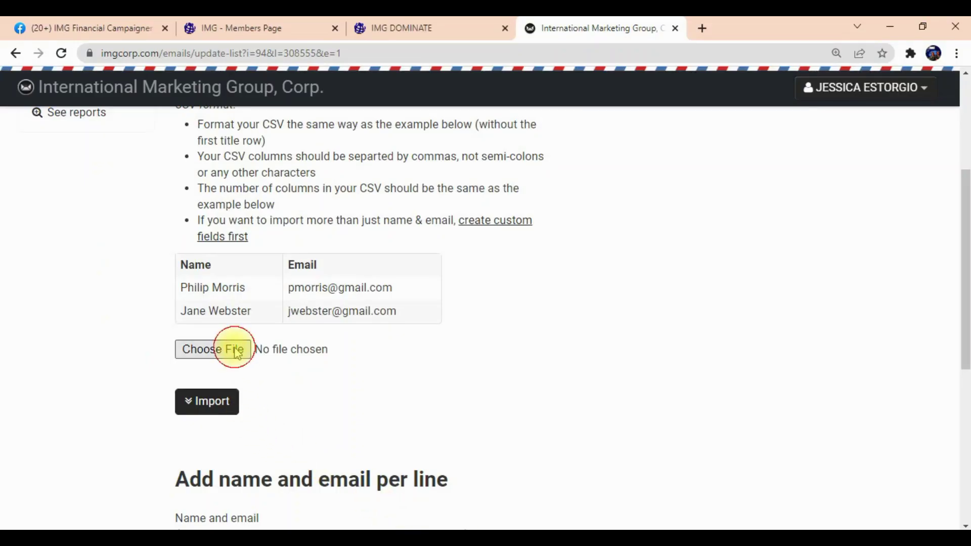
Upload Online Sharelist.csv and import it into the Online Sharelist list.
left_click(237, 350)
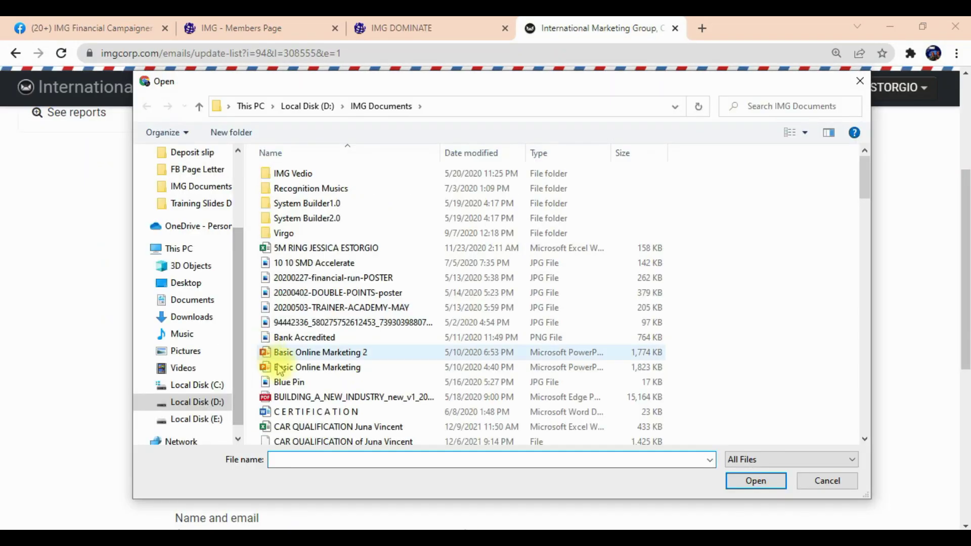
type("on")
left_click(312, 474)
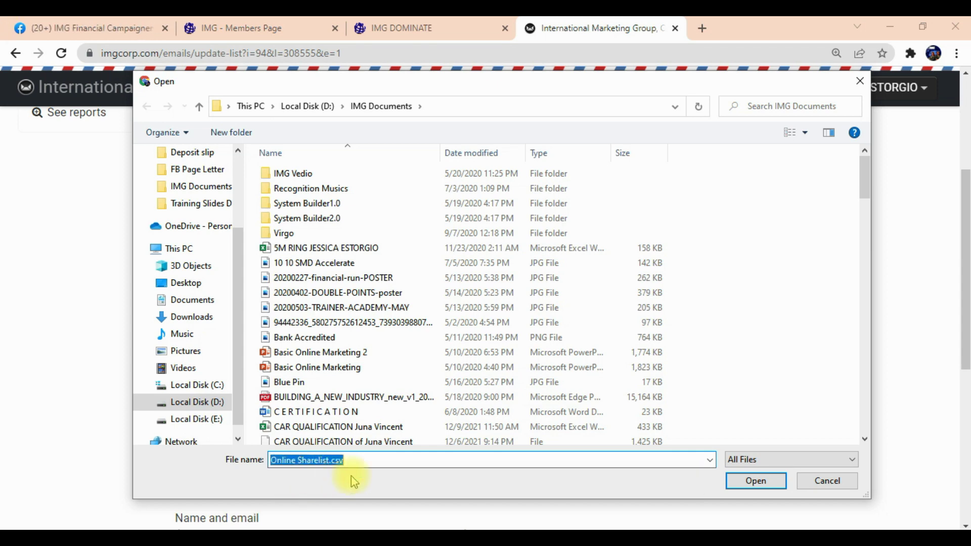
left_click(739, 486)
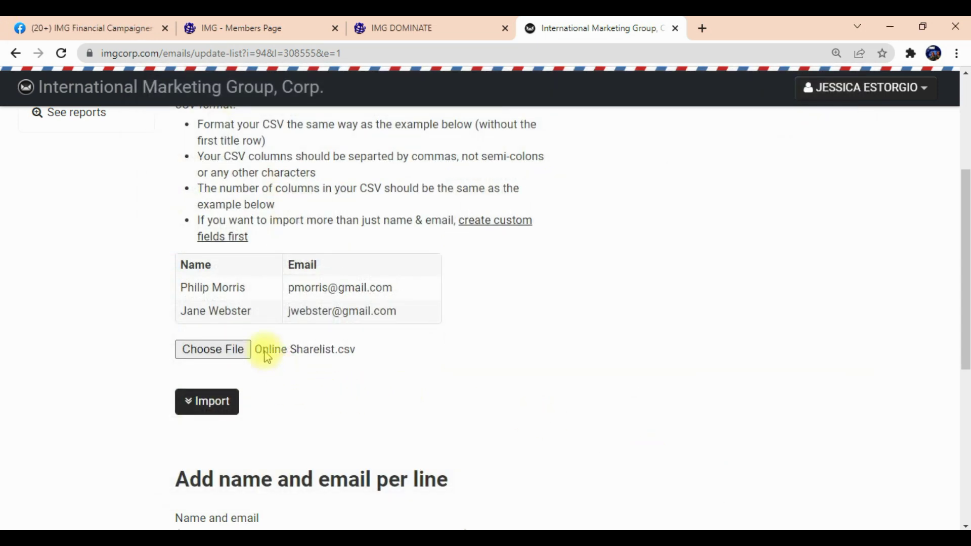
left_click(220, 411)
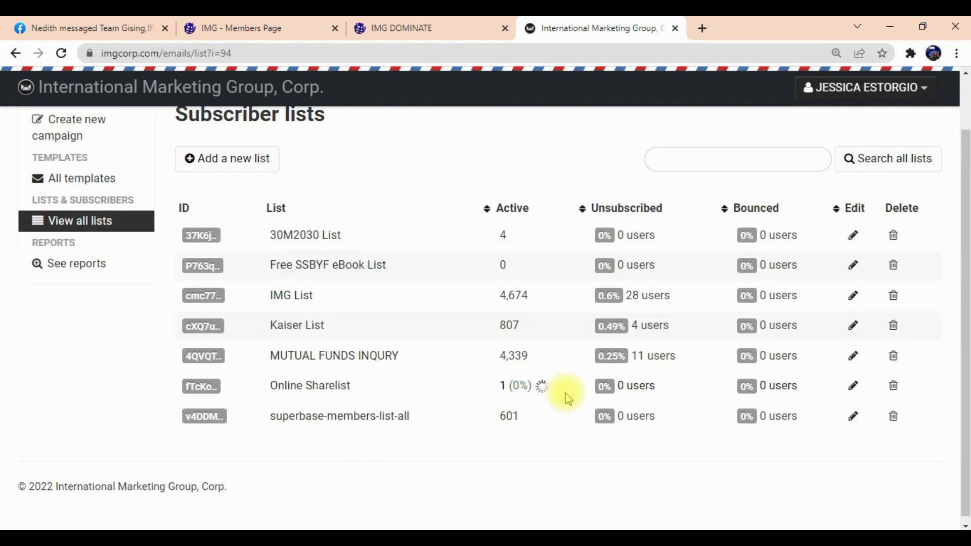
Wait until Online Sharelist reaches 126 active subscribers, then open its subscriber page.
scroll(596, 510, "down", 1)
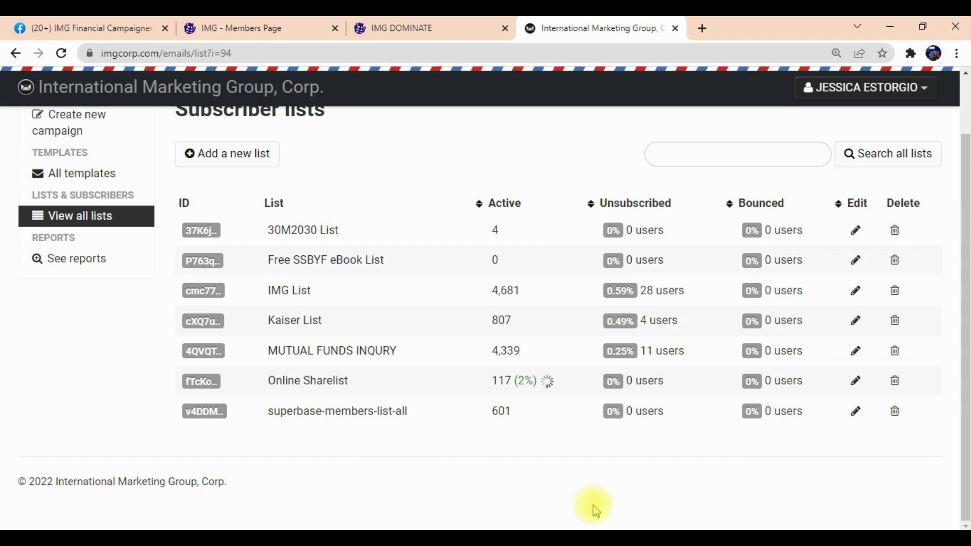
left_click(337, 383)
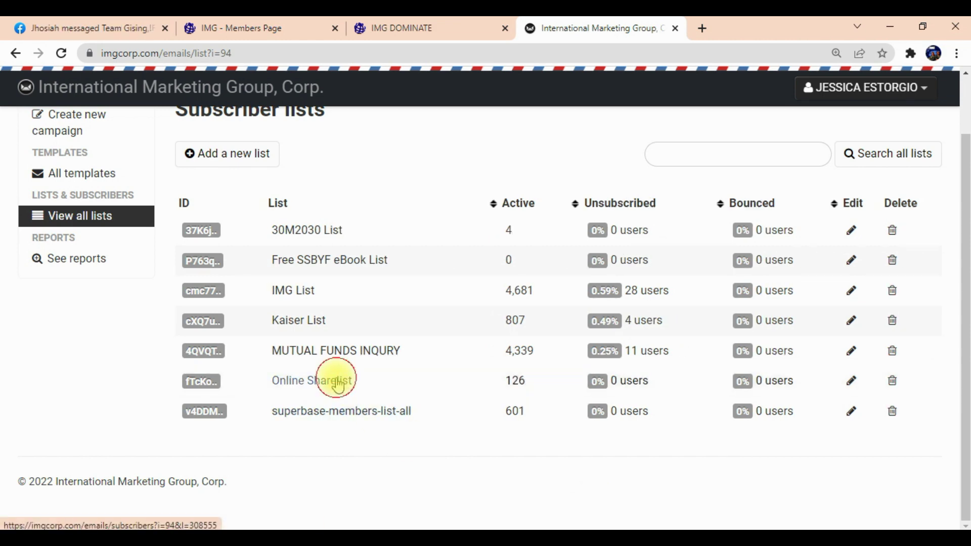
Scroll through the first page of imported subscribers and advance to page two.
scroll(365, 393, "down", 5)
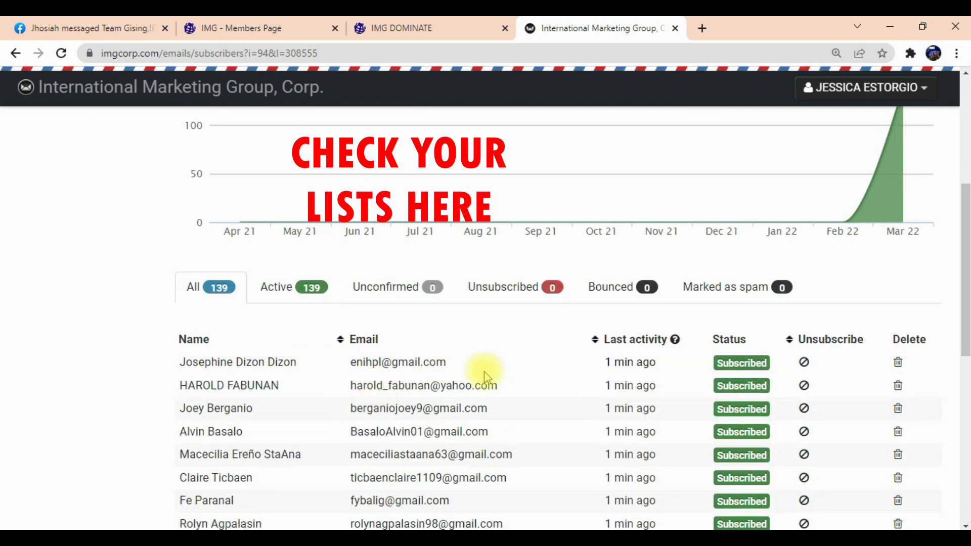
scroll(298, 419, "down", 4)
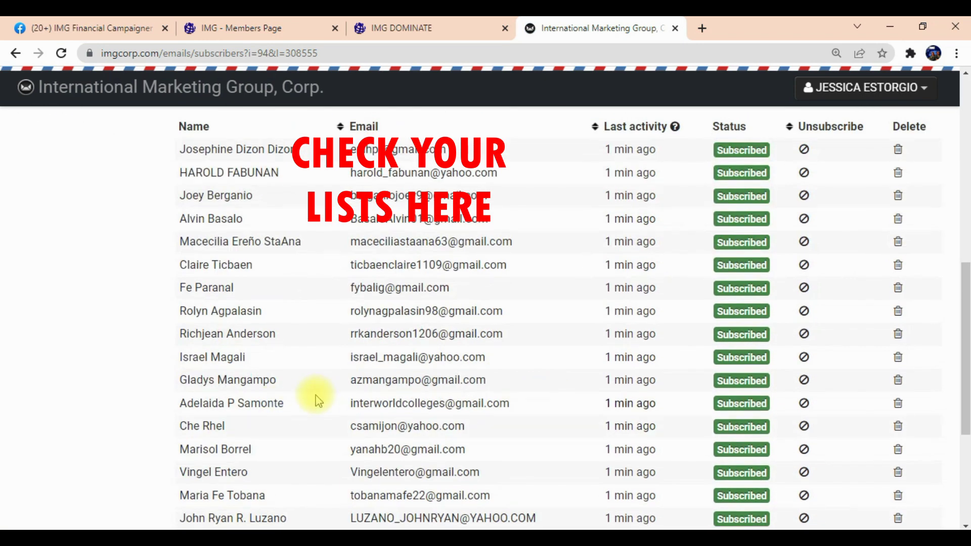
scroll(455, 389, "down", 4)
scroll(519, 376, "up", 5)
scroll(519, 379, "down", 5)
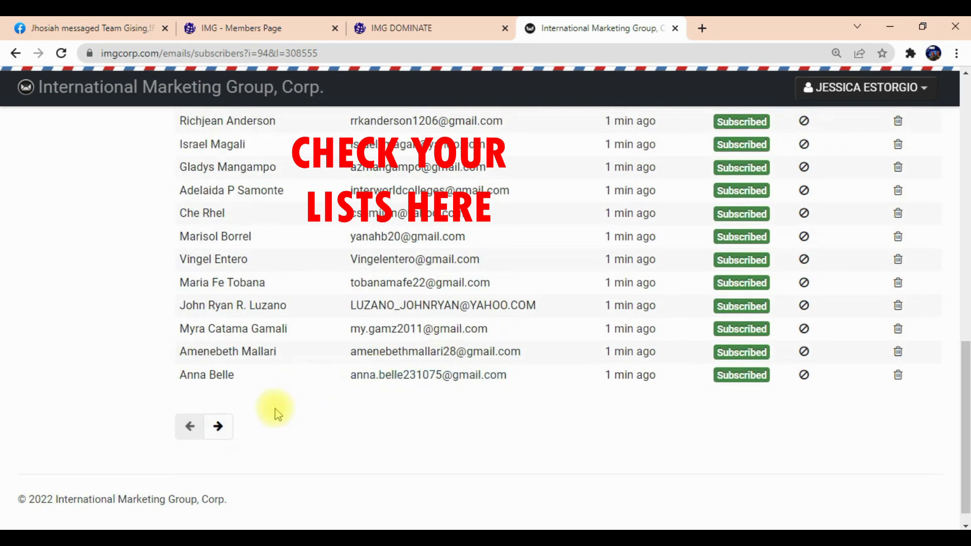
left_click(218, 427)
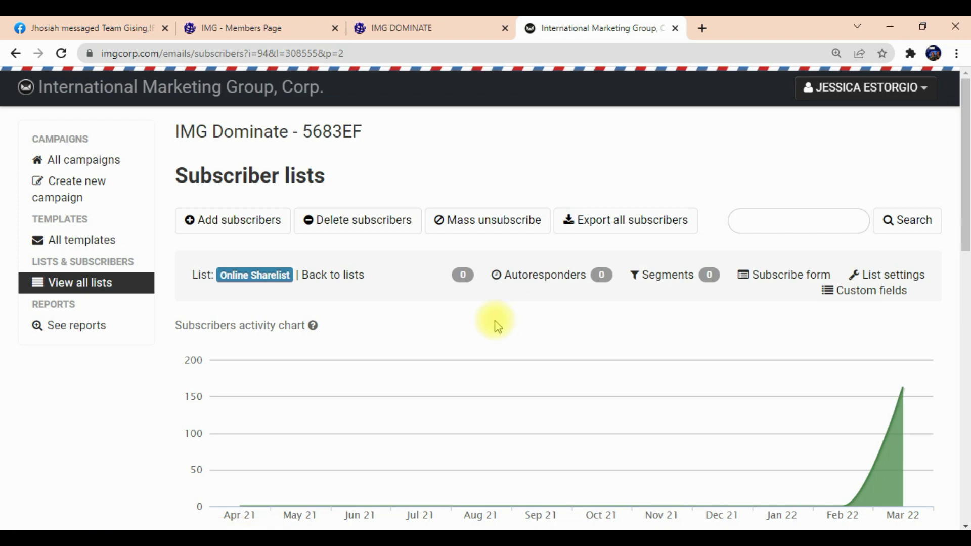
Review the second page of subscribers, all marked Subscribed.
scroll(494, 322, "down", 4)
scroll(480, 326, "up", 4)
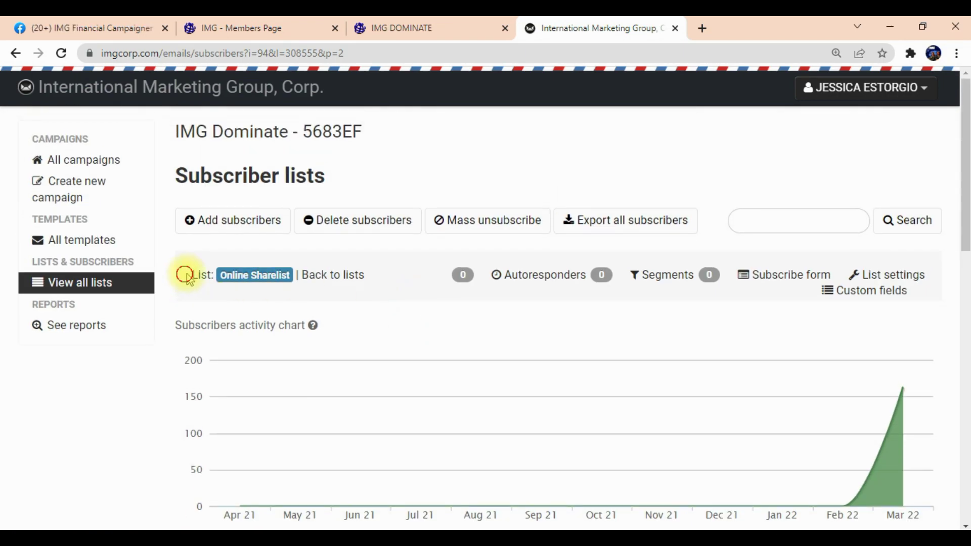
left_click_drag(184, 275, 282, 275)
left_click(224, 290)
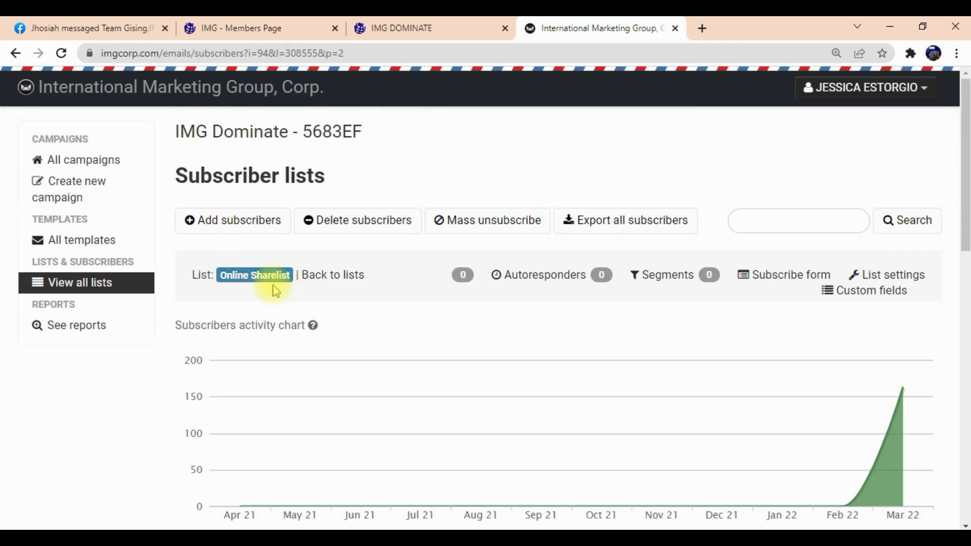
scroll(243, 304, "down", 7)
scroll(641, 386, "down", 7)
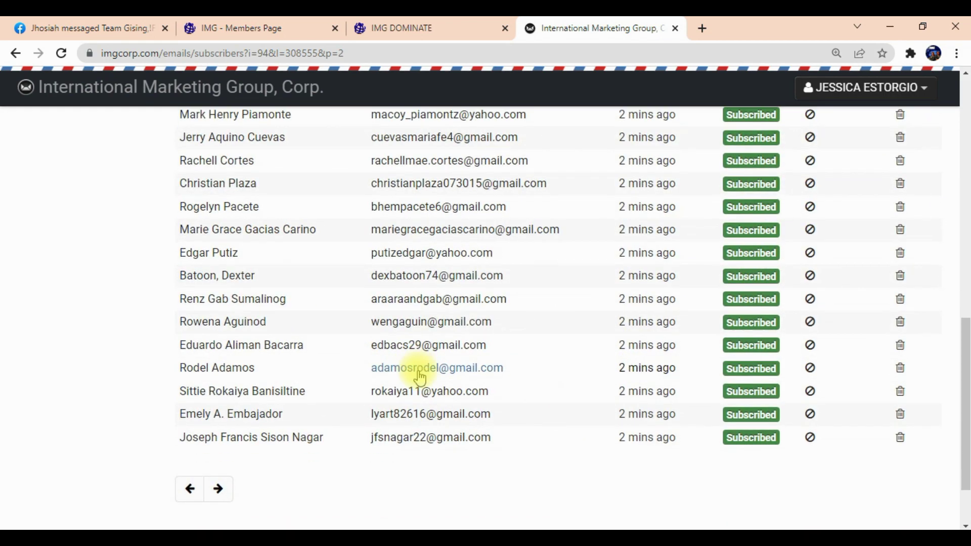
scroll(679, 347, "up", 10)
scroll(180, 321, "up", 4)
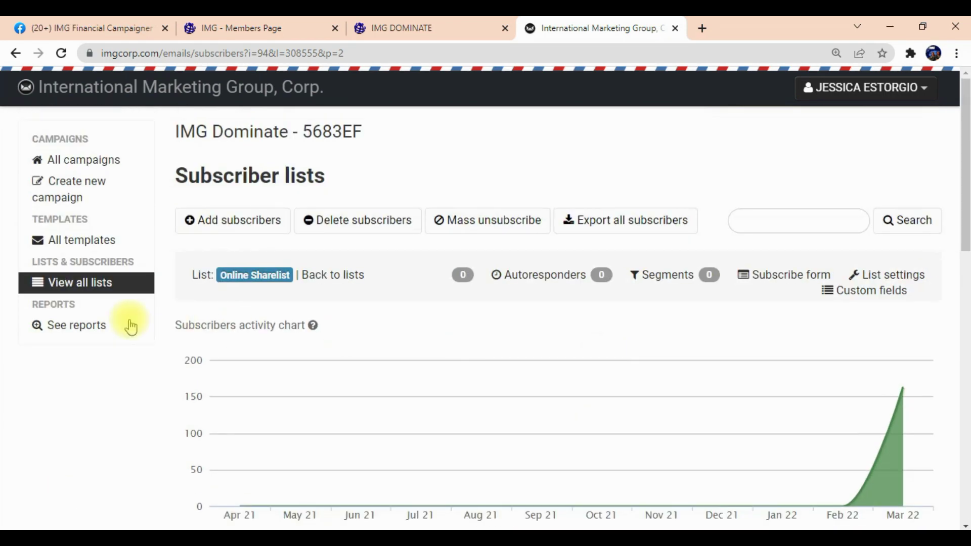
Go back to View all lists and confirm Online Sharelist shows 188 active, none unsubscribed or bounced.
left_click(81, 293)
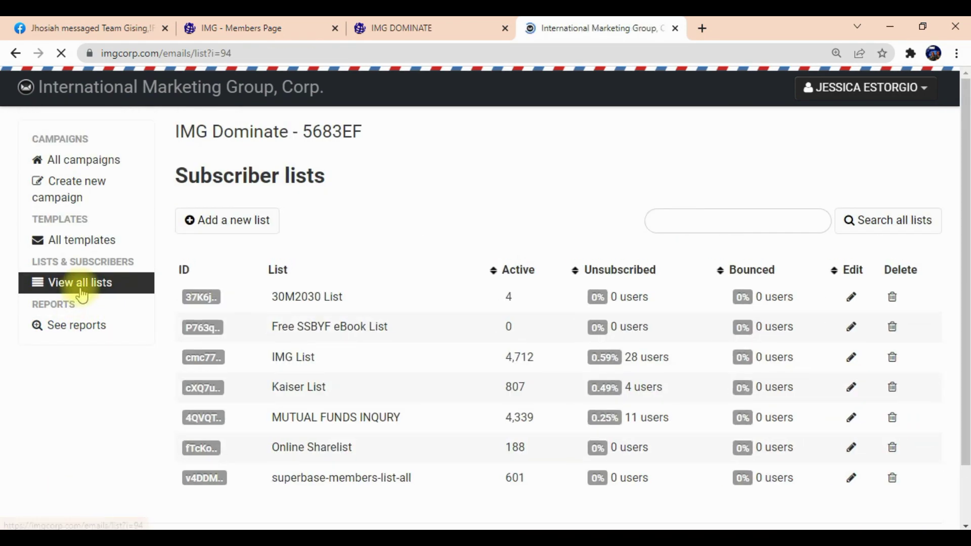
scroll(308, 396, "down", 1)
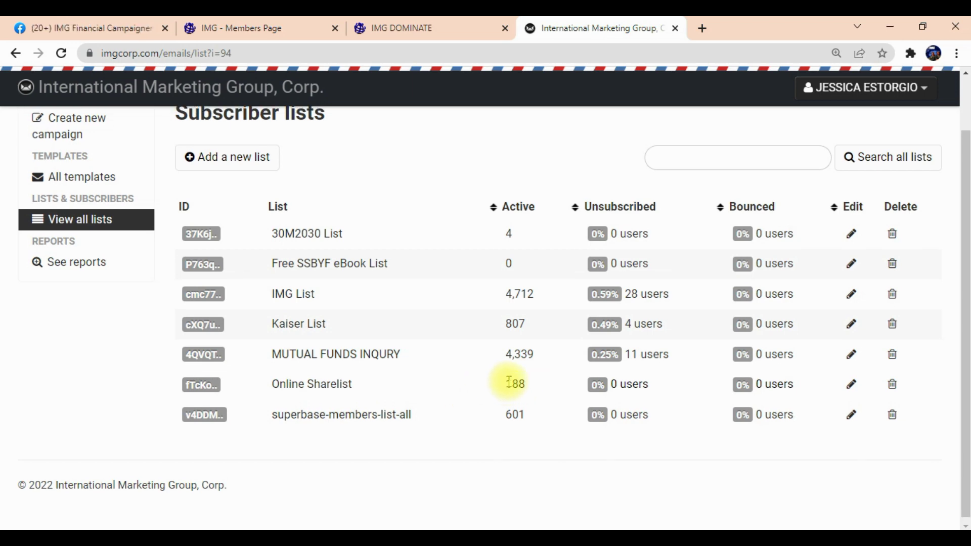
scroll(510, 382, "up", 2)
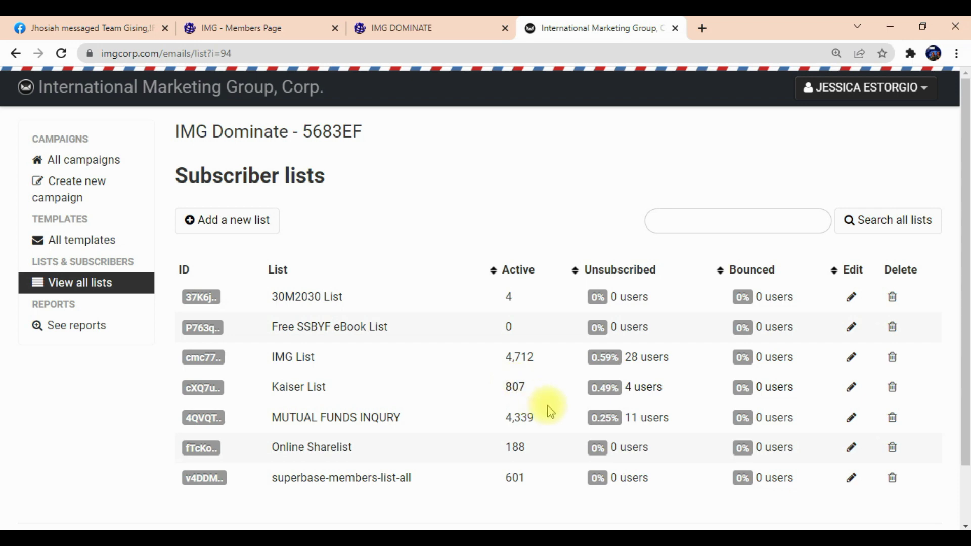
scroll(534, 415, "down", 2)
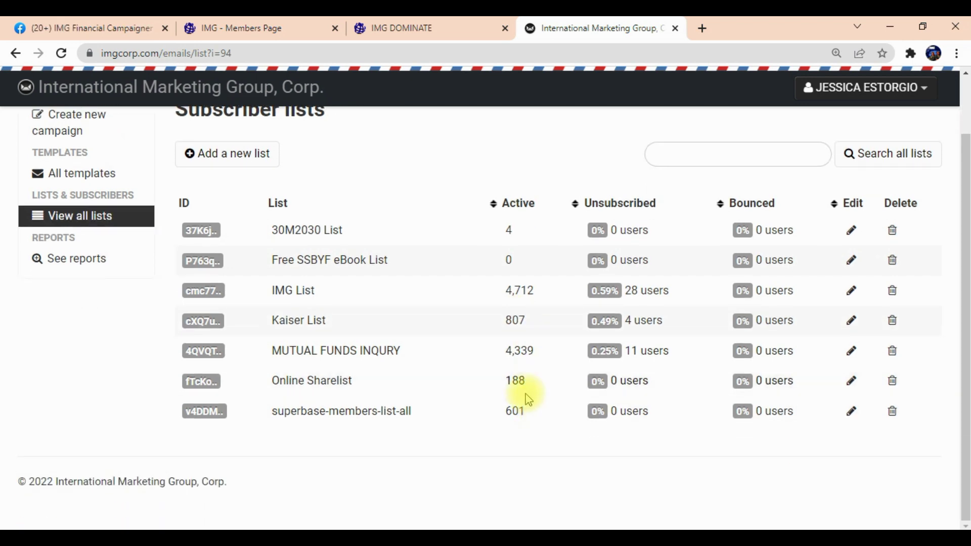